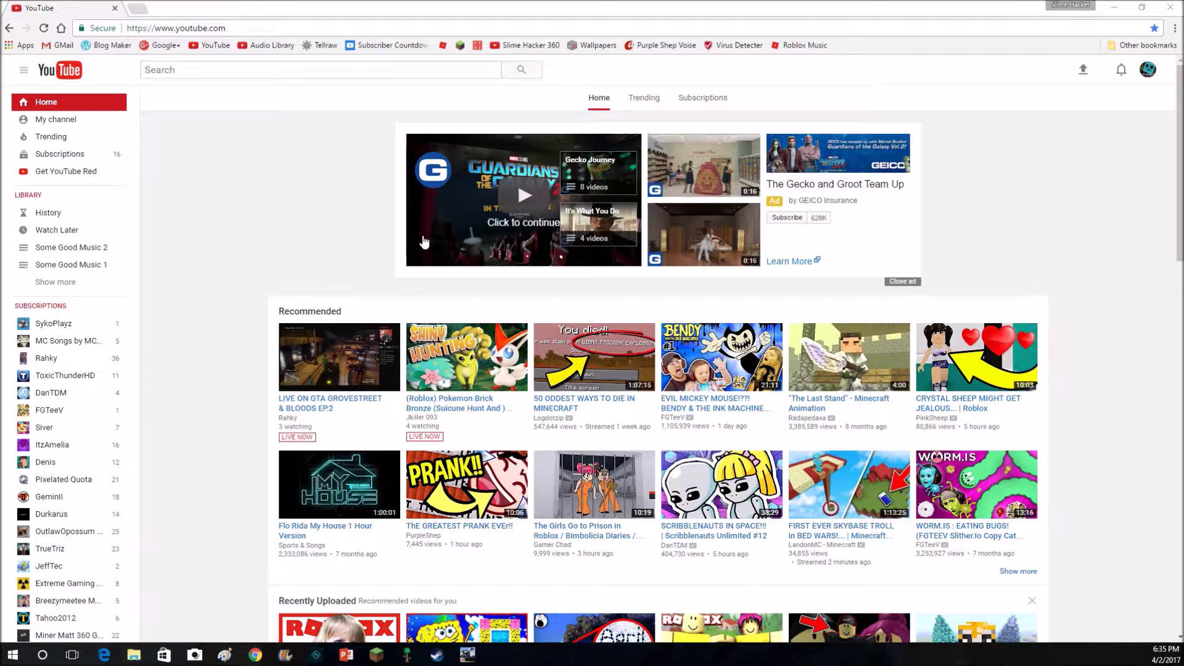
Step: Minimize the YouTube Chrome window to reveal the live webcam view
{"action": "left_click", "coordinate": [1116, 9]}
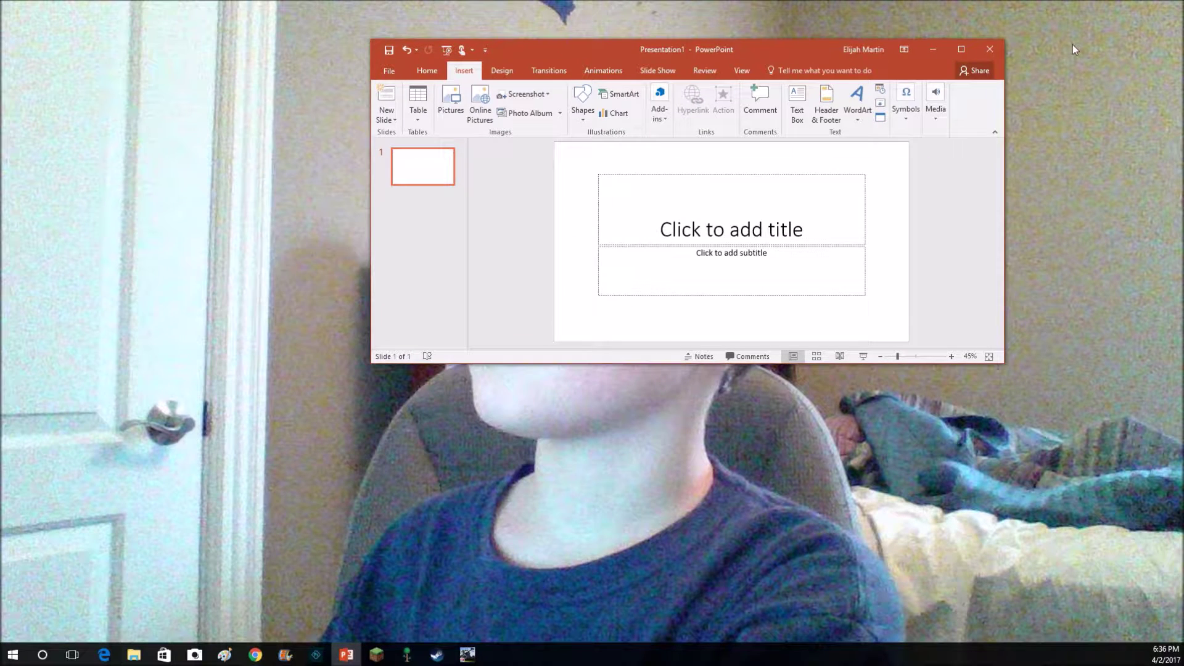
{"action": "left_click", "coordinate": [967, 49]}
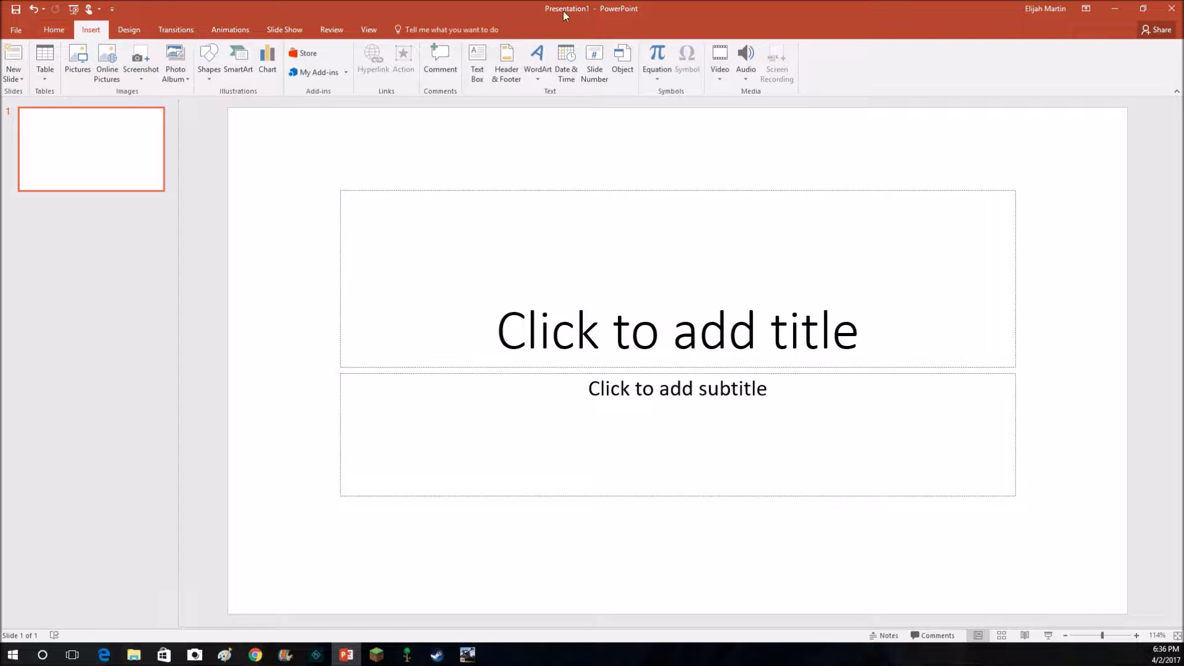
Step: Minimize PowerPoint and launch a new PowerPoint 2016 session from its taskbar icon
{"action": "left_click", "coordinate": [1115, 9]}
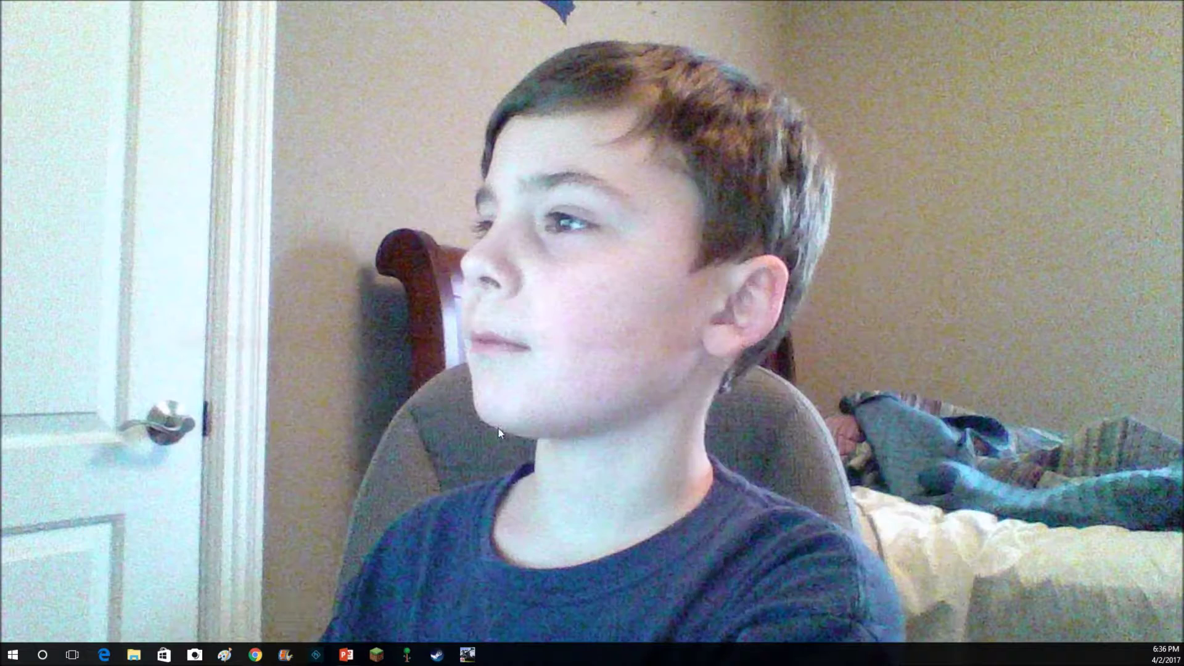
{"action": "right_click", "coordinate": [347, 659]}
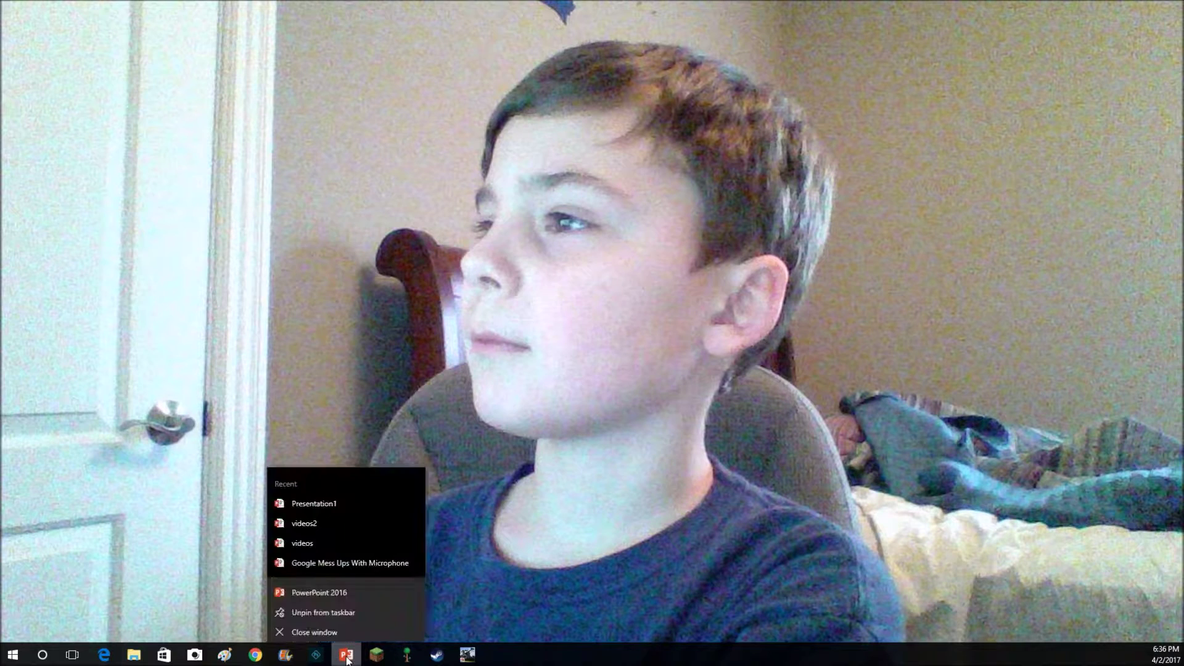
{"action": "left_click", "coordinate": [324, 591]}
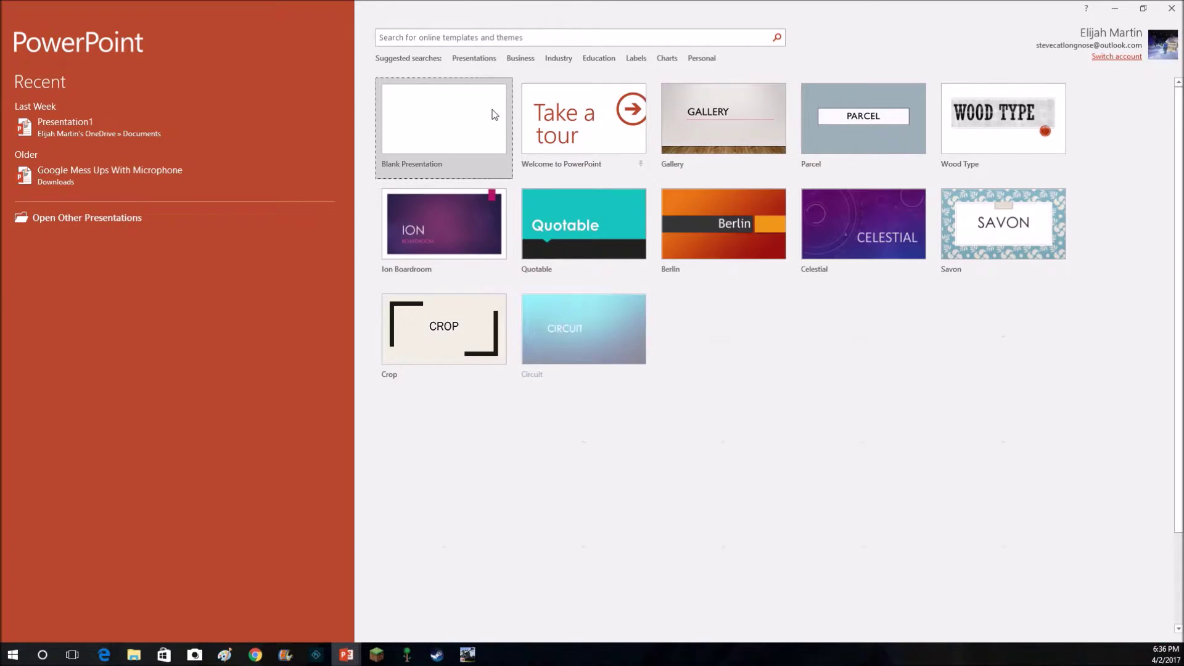
Step: Create Presentation2 as a blank presentation, glance at the Insert ribbon, then close it
{"action": "left_click", "coordinate": [428, 134]}
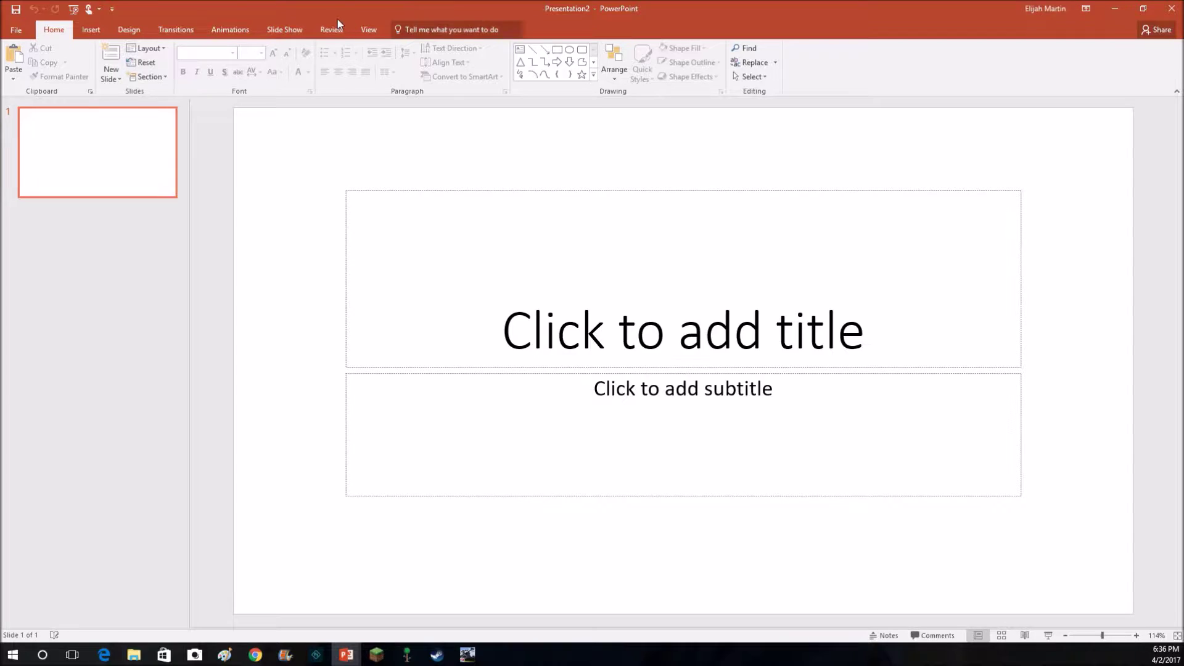
{"action": "left_click", "coordinate": [92, 30]}
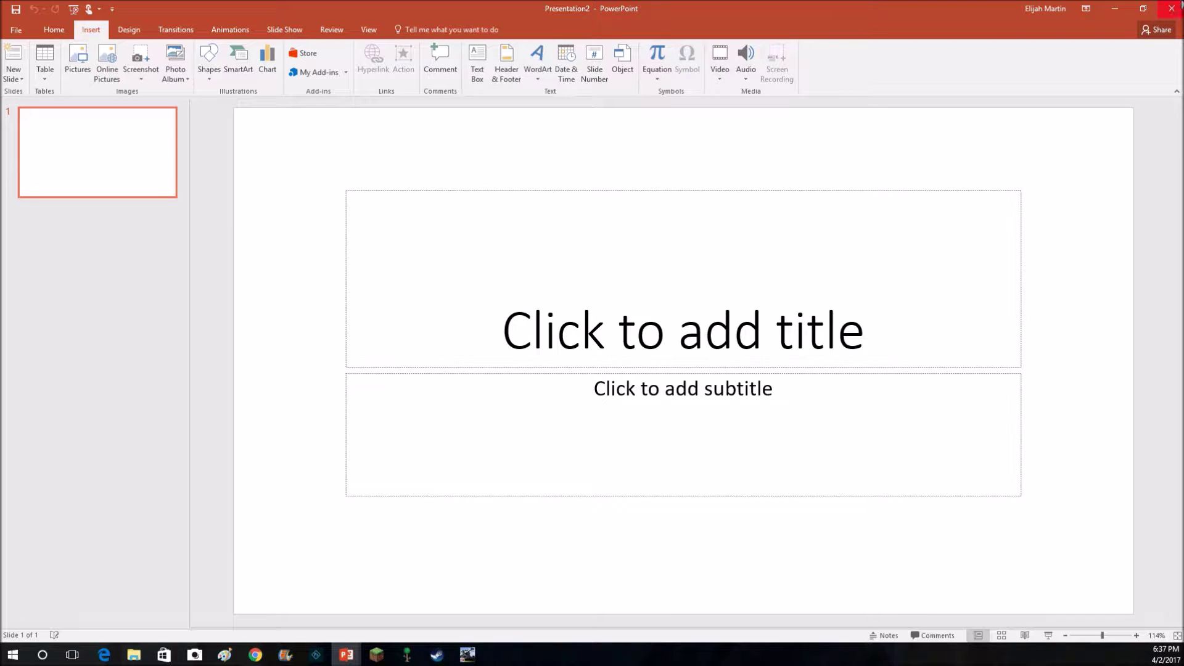
{"action": "left_click", "coordinate": [1172, 9]}
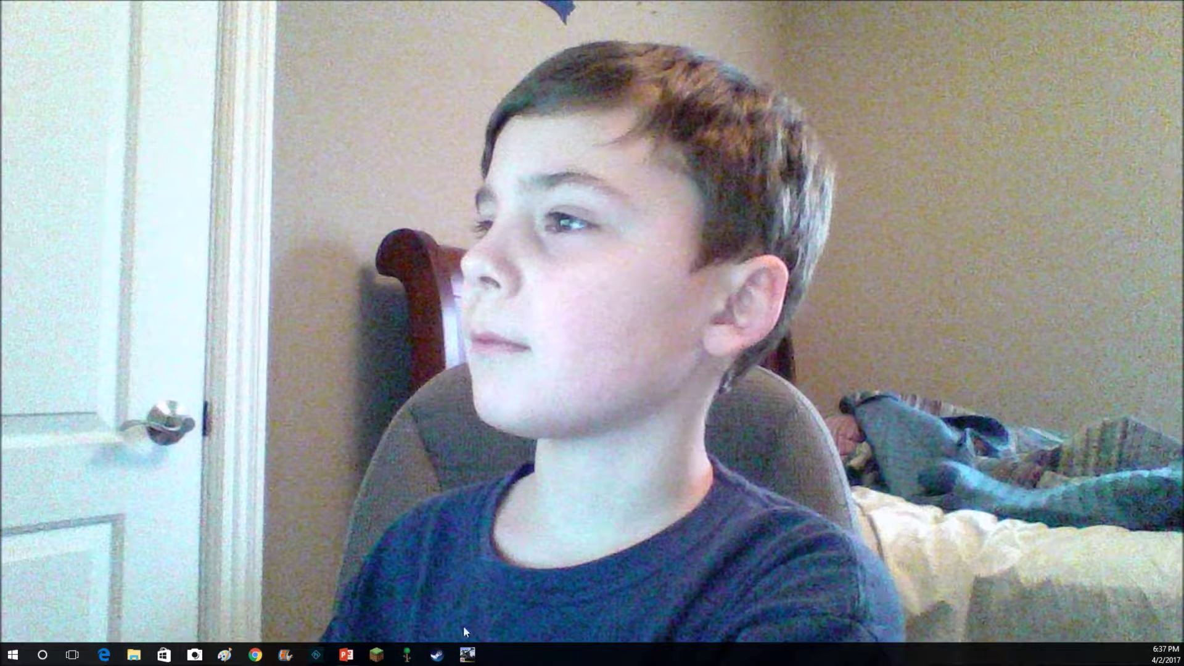
Step: Bring YouTube back and go to Creator Studio through the account menu
{"action": "left_click", "coordinate": [254, 655]}
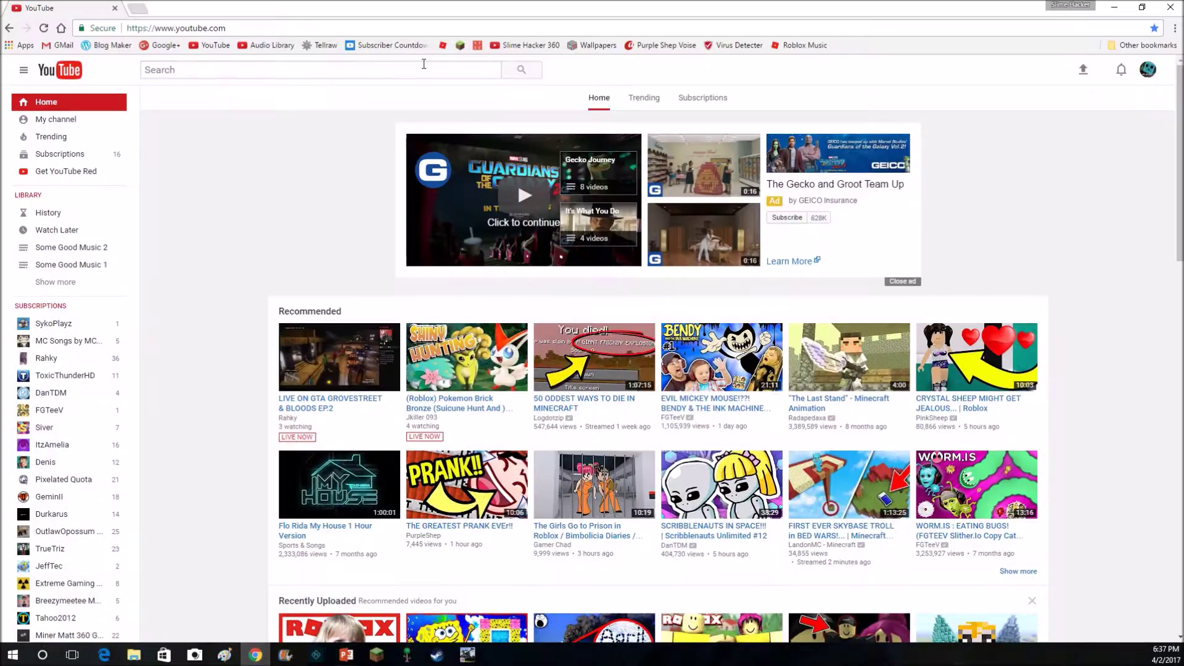
{"action": "left_click", "coordinate": [272, 27]}
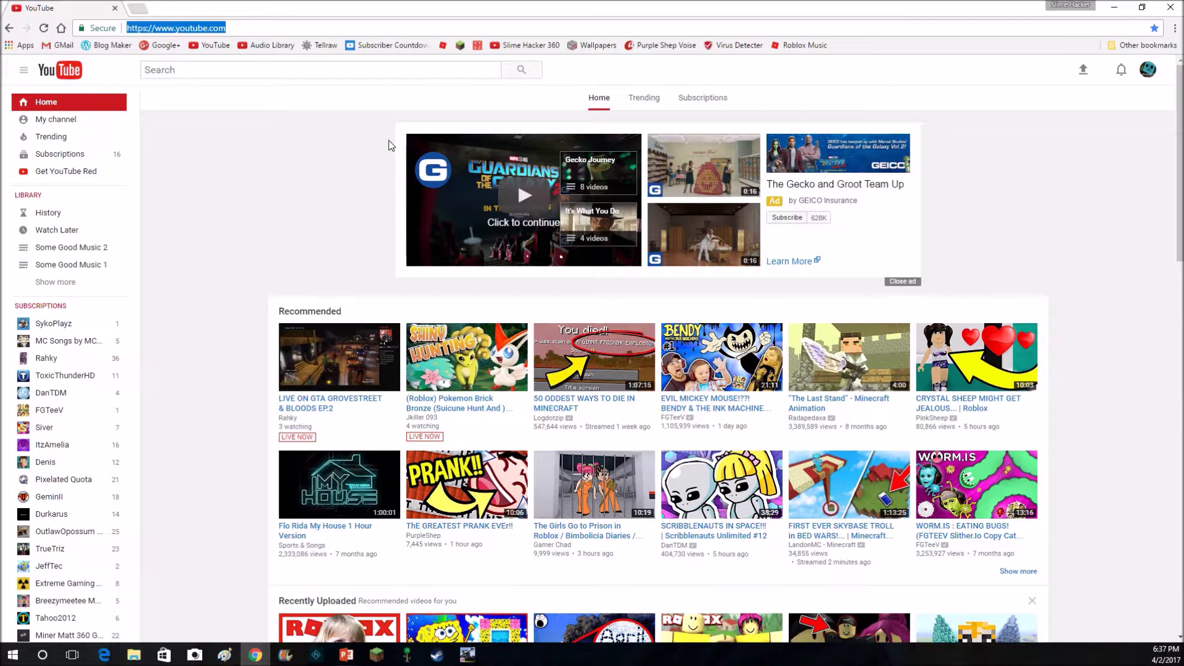
{"action": "left_click", "coordinate": [259, 178]}
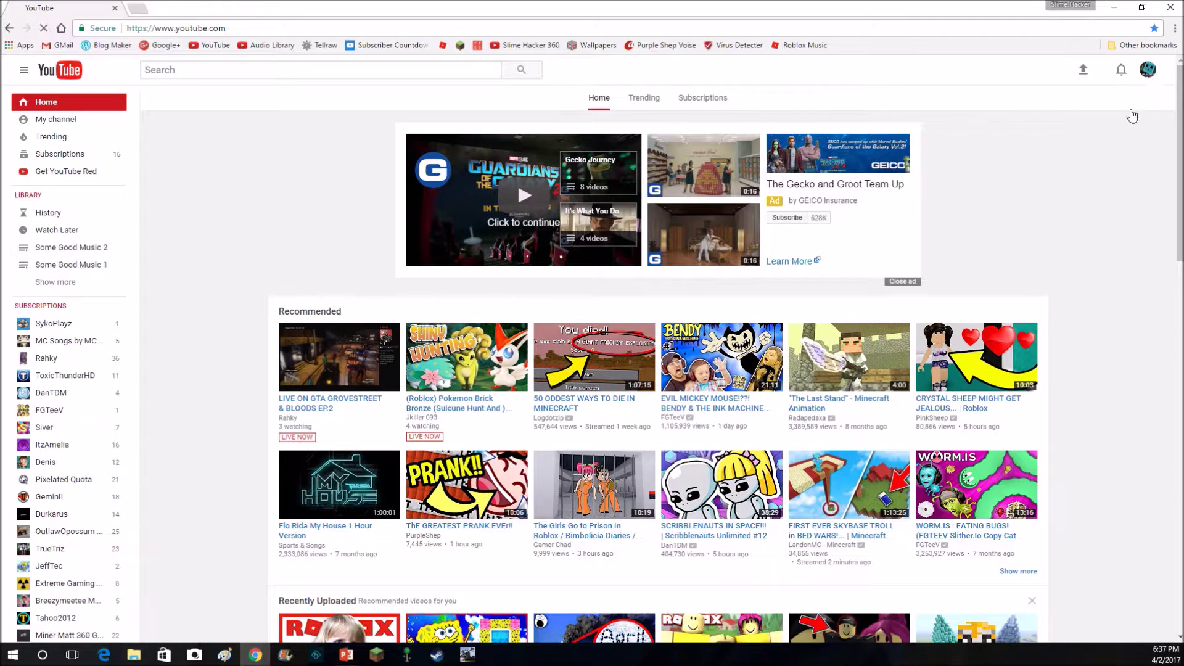
{"action": "left_click", "coordinate": [1149, 70]}
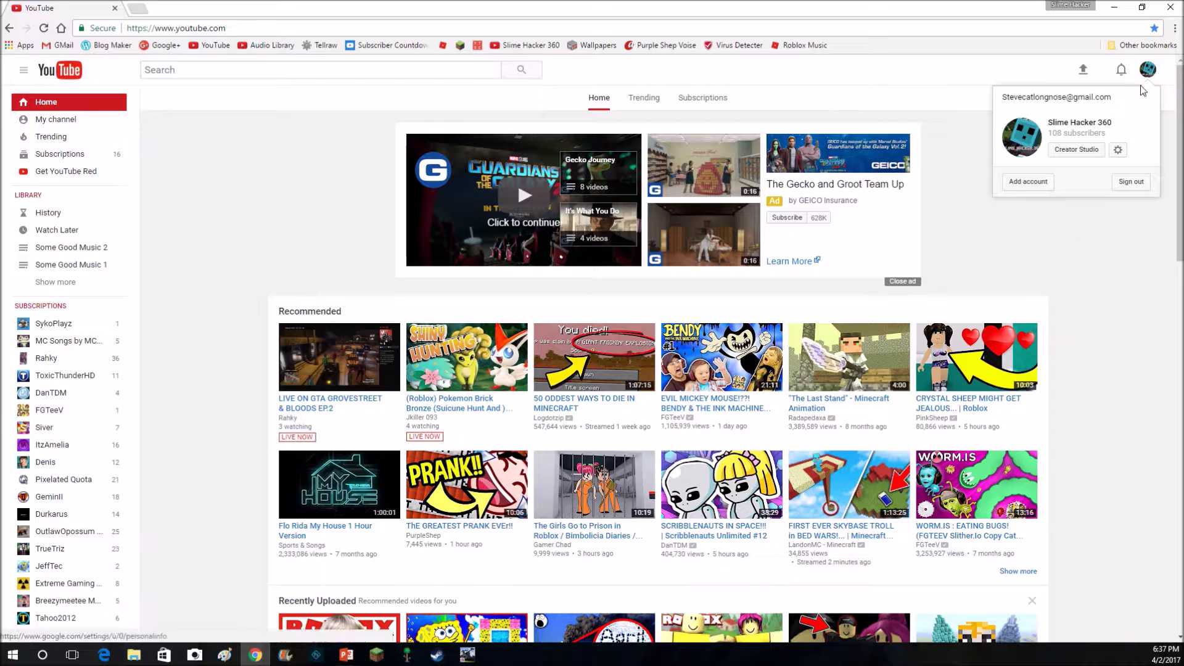
{"action": "left_click", "coordinate": [1079, 151]}
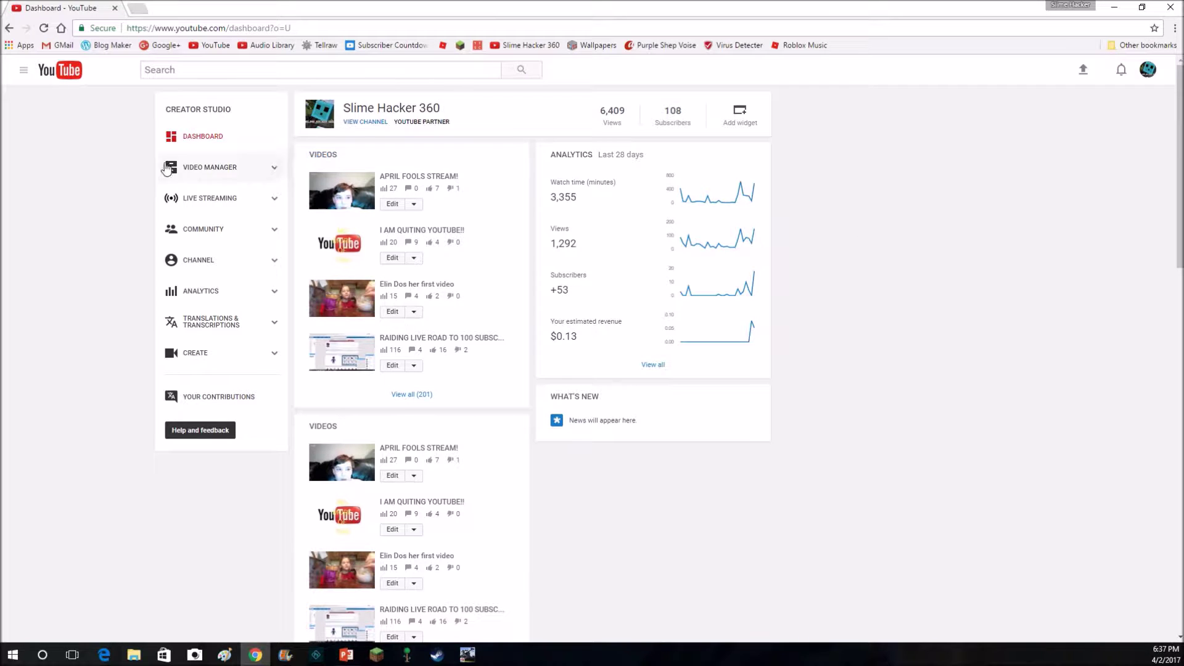
Step: Open Live Streaming, dismiss the satisfaction survey, and open the Live Events list
{"action": "left_click", "coordinate": [214, 202]}
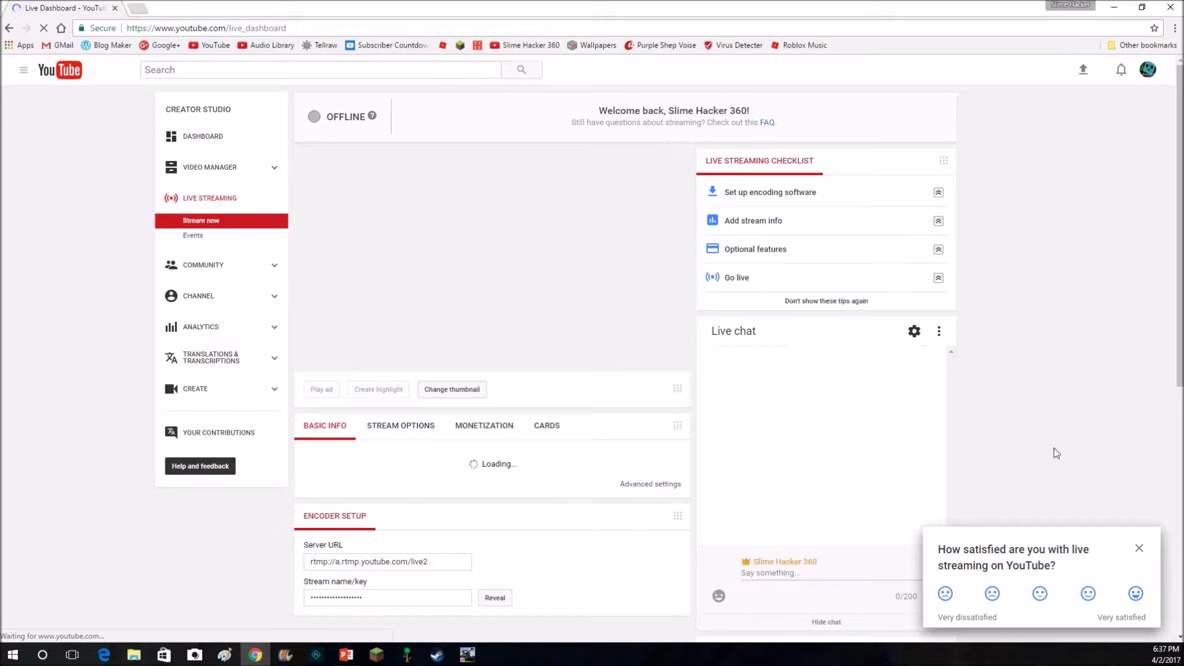
{"action": "left_click", "coordinate": [1140, 551]}
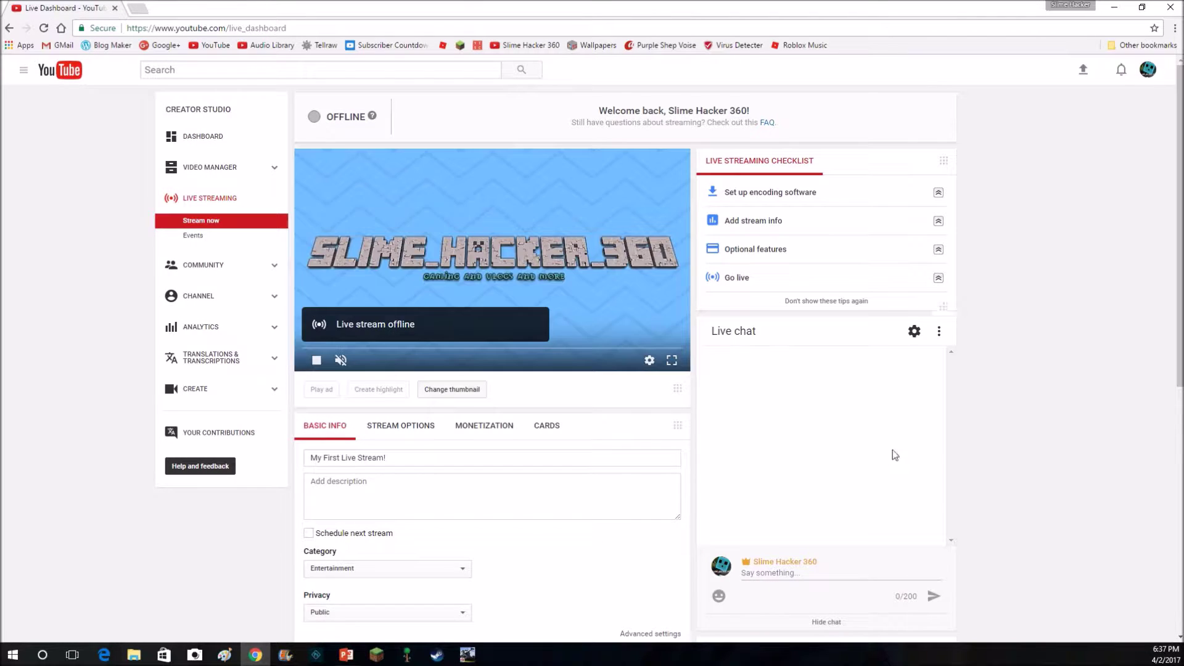
{"action": "scroll", "coordinate": [603, 375], "scroll_direction": "down", "scroll_amount": 6}
{"action": "scroll", "coordinate": [604, 377], "scroll_direction": "up", "scroll_amount": 6}
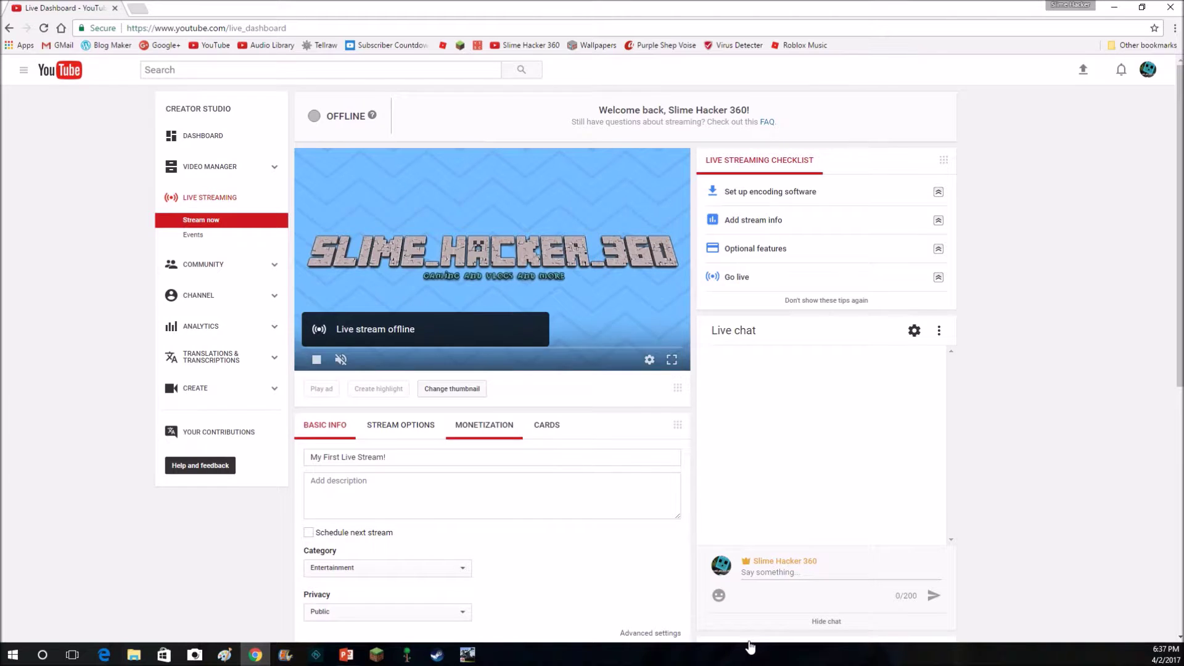
{"action": "scroll", "coordinate": [417, 432], "scroll_direction": "down", "scroll_amount": 4}
{"action": "scroll", "coordinate": [597, 478], "scroll_direction": "up", "scroll_amount": 5}
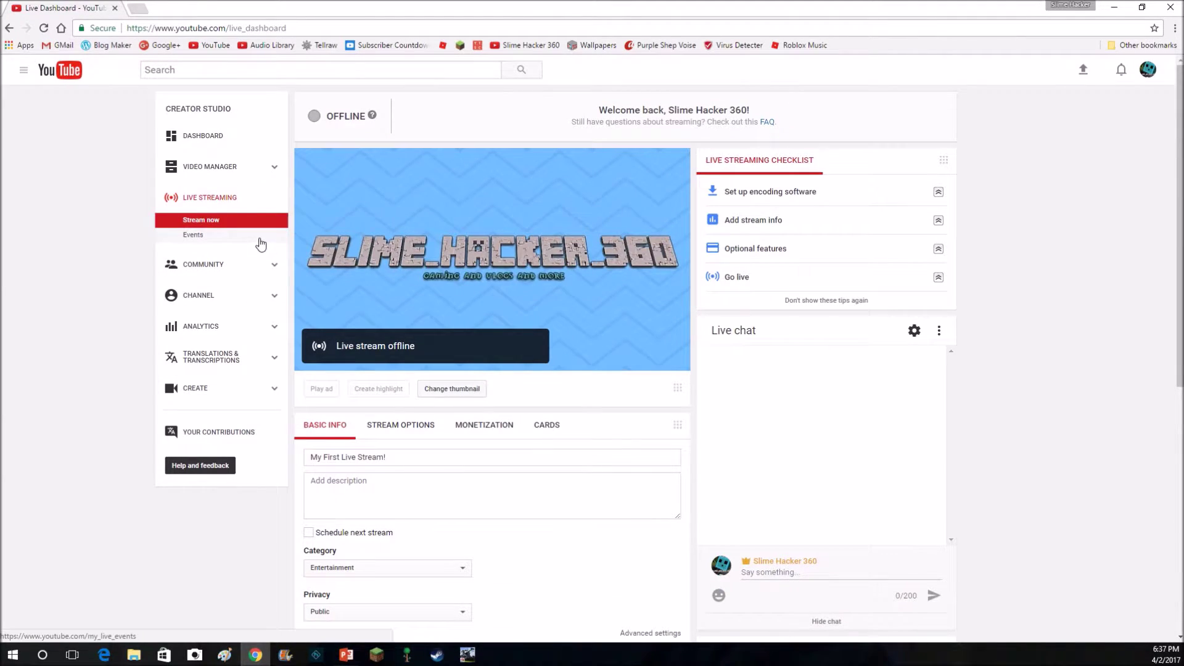
{"action": "left_click", "coordinate": [261, 240]}
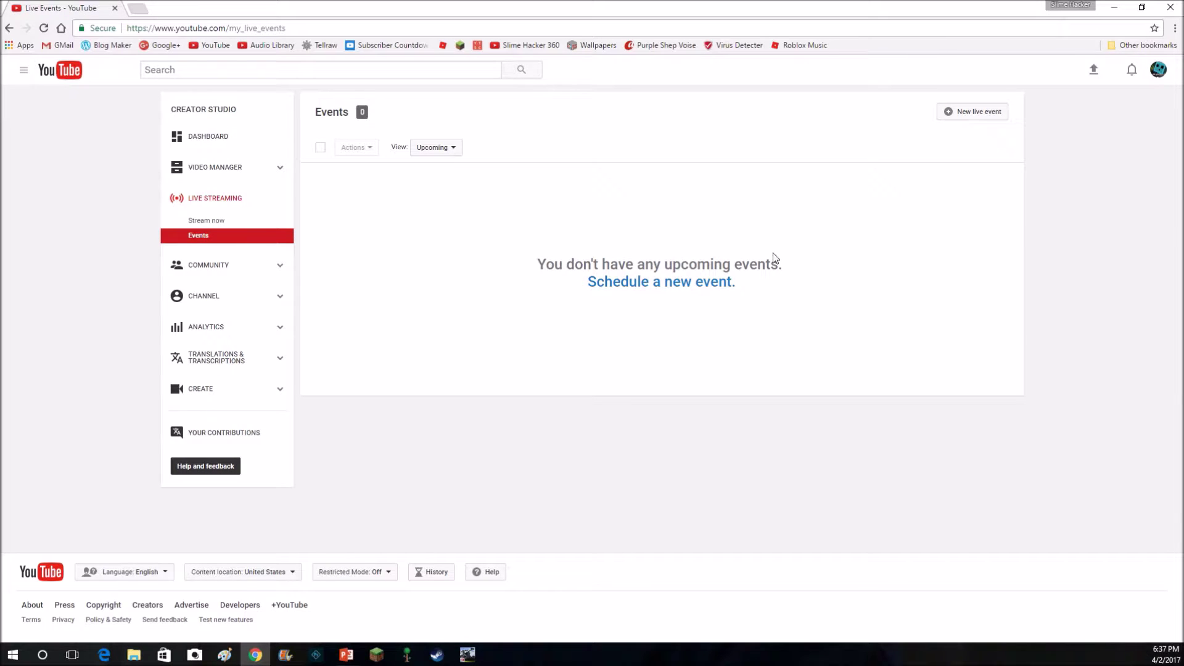
Step: Schedule a new event titled 'Telling peaple how to stream (dont join in it will be deleted)'
{"action": "left_click", "coordinate": [695, 285]}
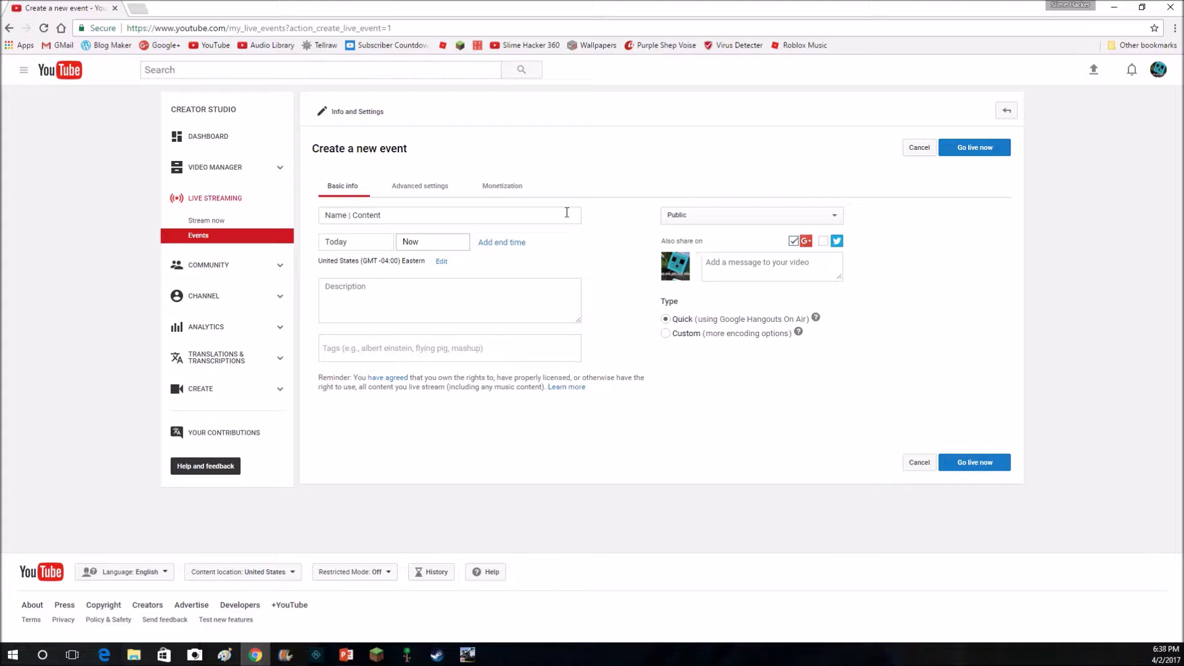
{"action": "triple_click", "coordinate": [523, 215]}
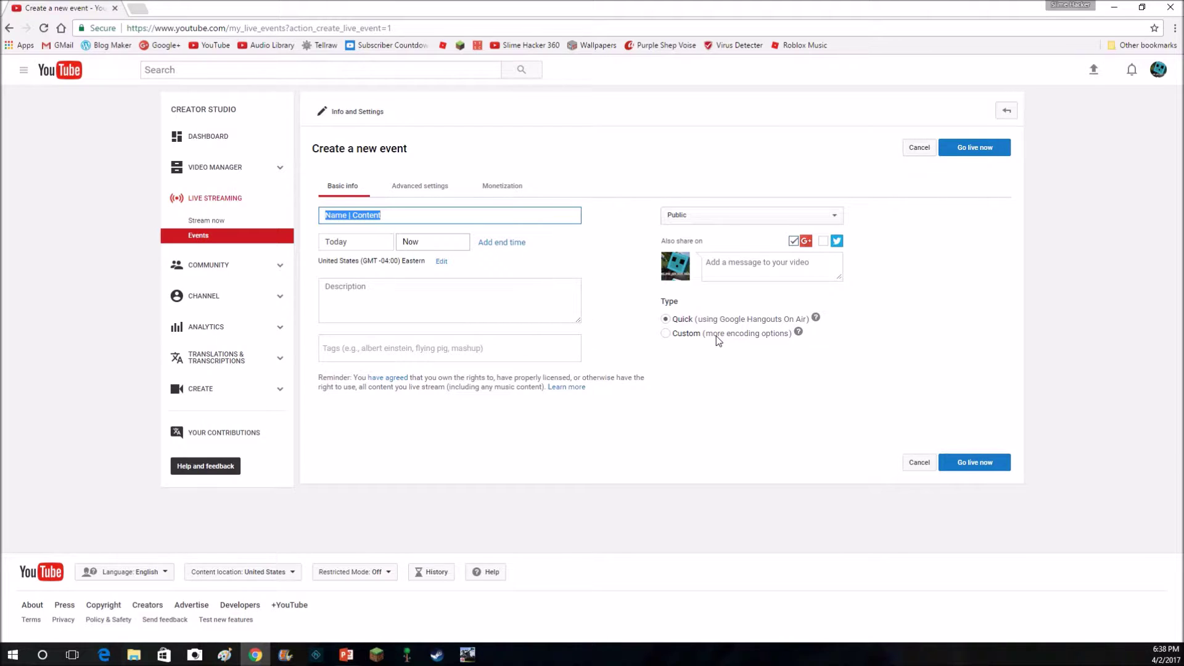
{"action": "type", "text": "Tell"}
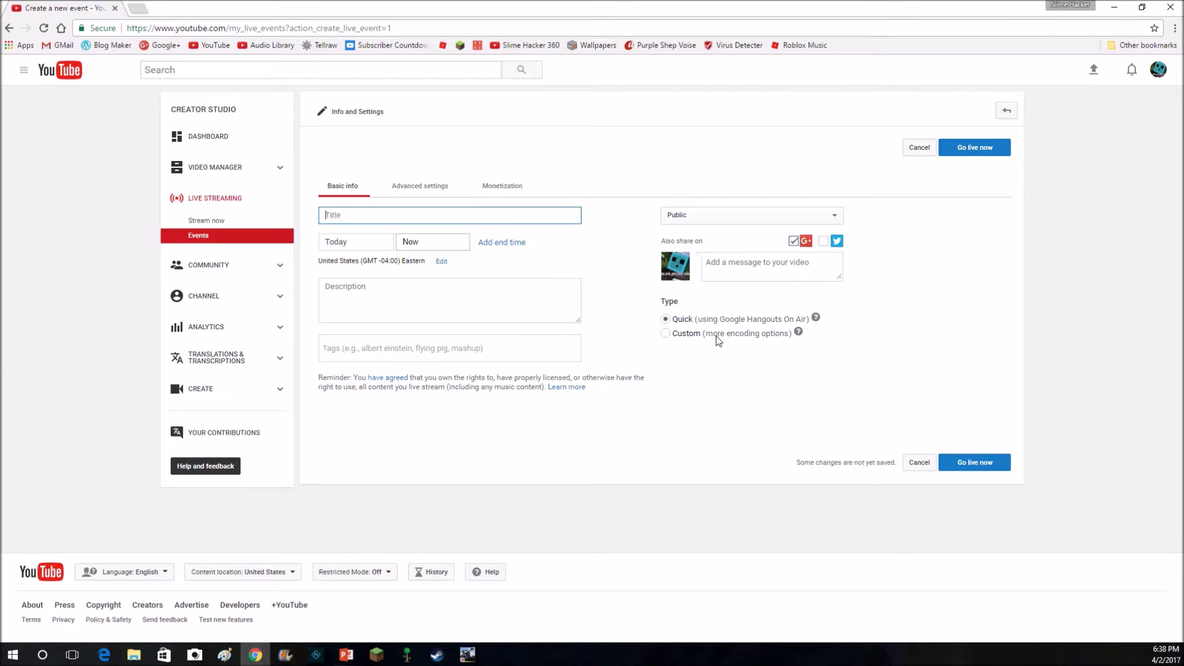
{"action": "type", "text": "ing peaple how to sy"}
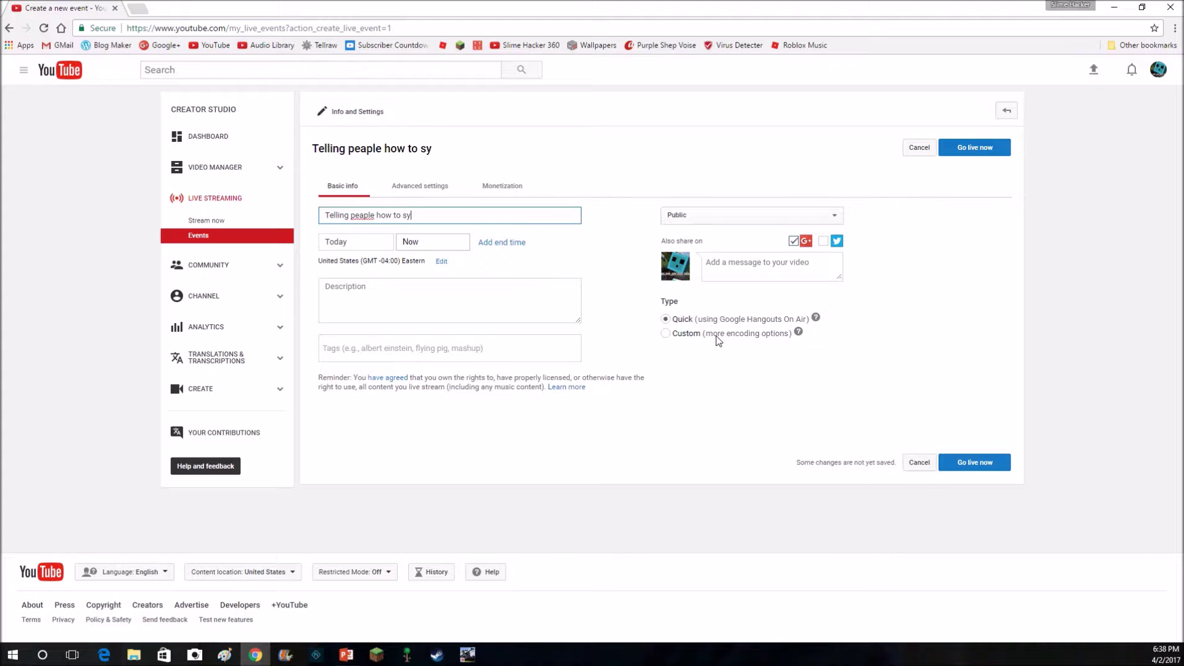
{"action": "key", "text": "BackSpace"}
{"action": "type", "text": "tream (dont joo"}
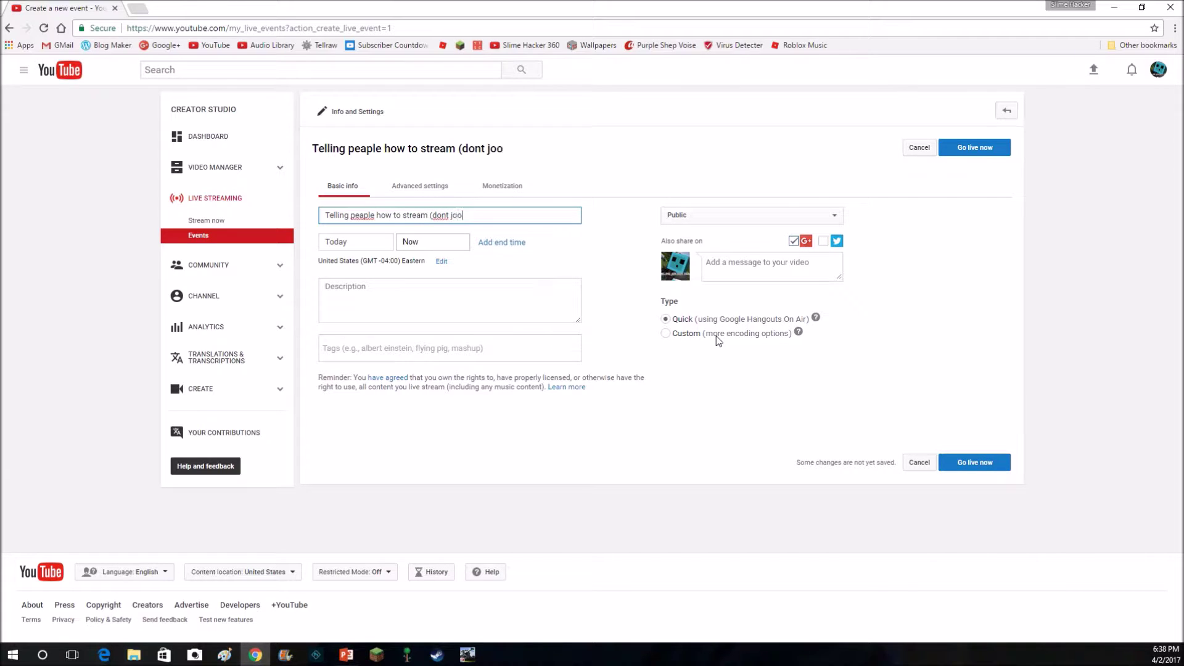
{"action": "type", "text": "ijn e dl"}
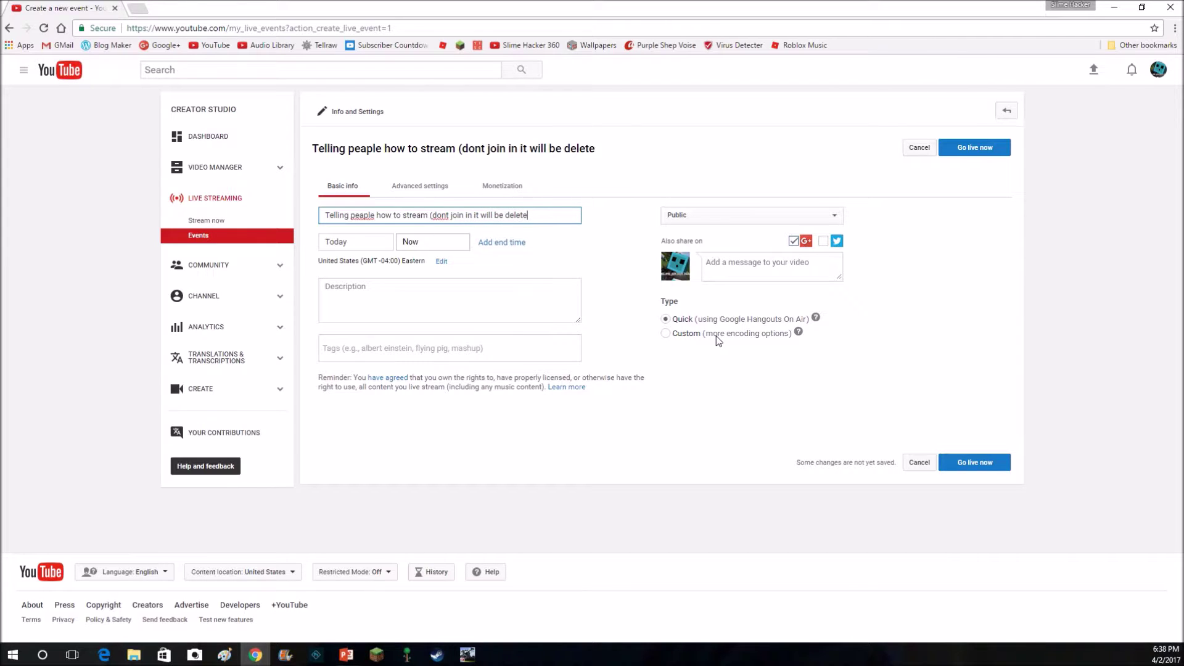
{"action": "key", "text": "Tab"}
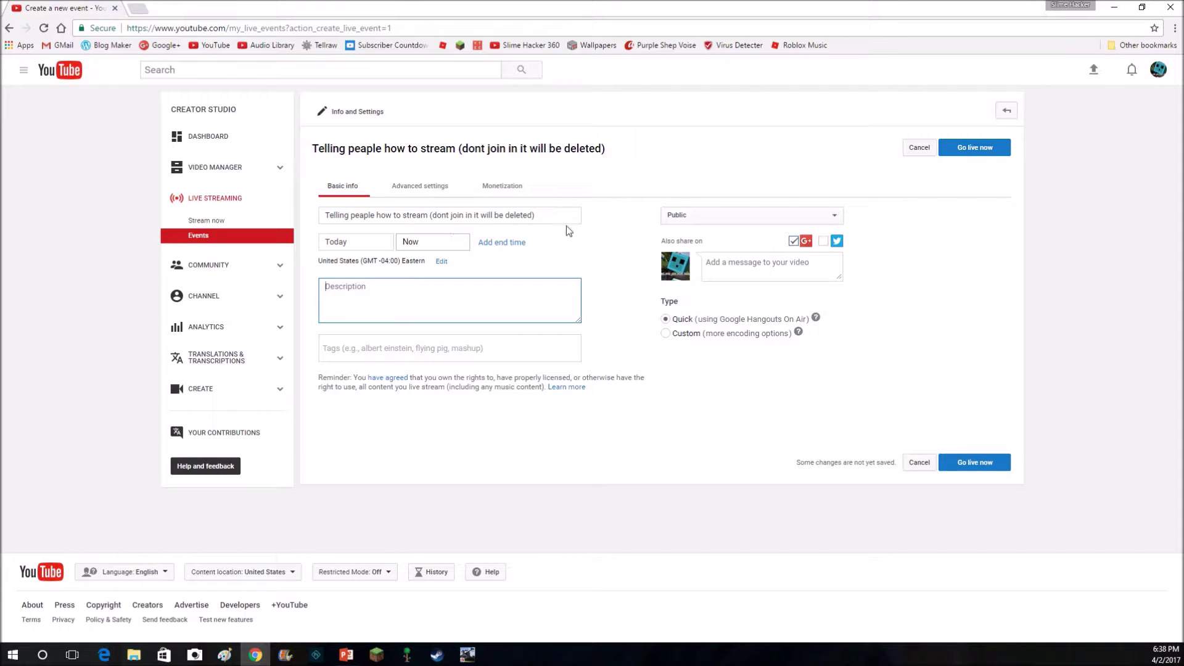
{"action": "left_click_drag", "start_coordinate": [558, 215], "coordinate": [232, 235]}
Step: Copy the event title and paste it into the Description field
{"action": "right_click", "coordinate": [447, 216]}
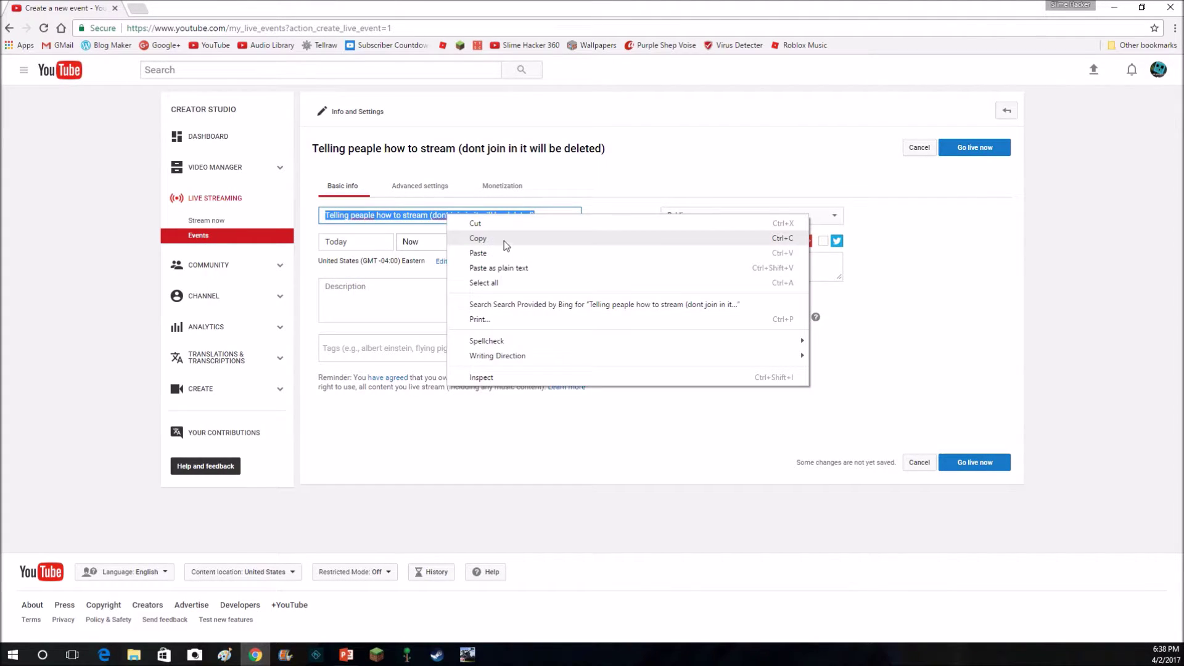
{"action": "left_click", "coordinate": [504, 241]}
{"action": "left_click", "coordinate": [445, 317]}
{"action": "key", "text": "ctrl+v"}
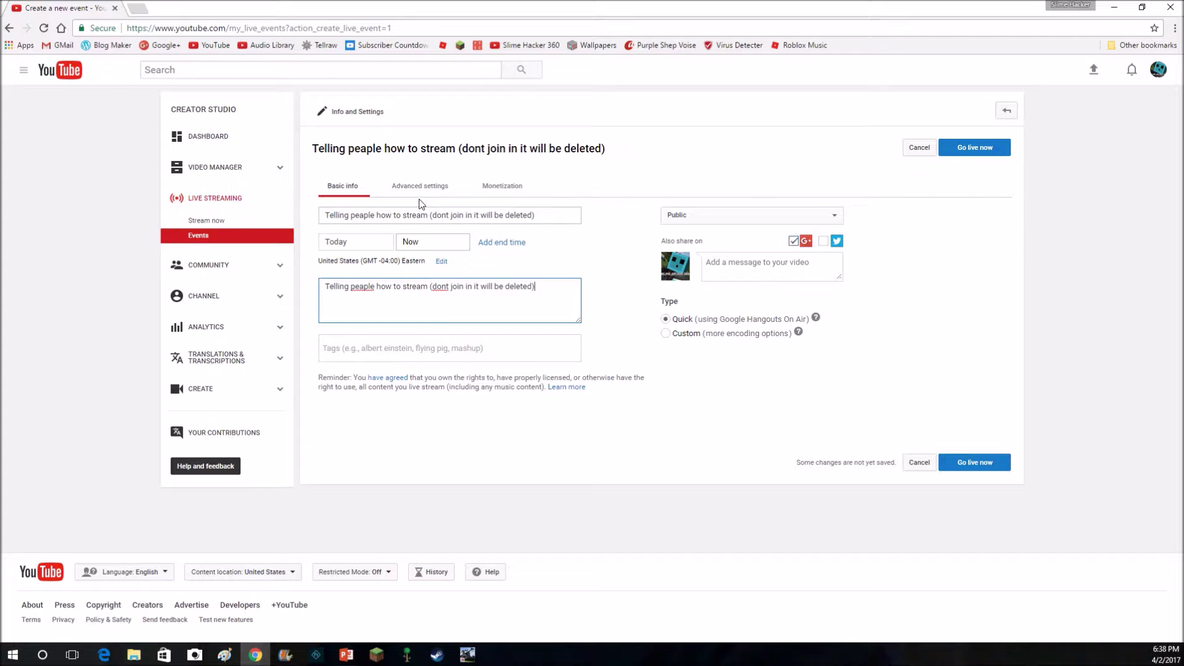
Step: Check Advanced settings, return to Basic info, and choose Go live now via Hangouts On Air
{"action": "left_click", "coordinate": [420, 186]}
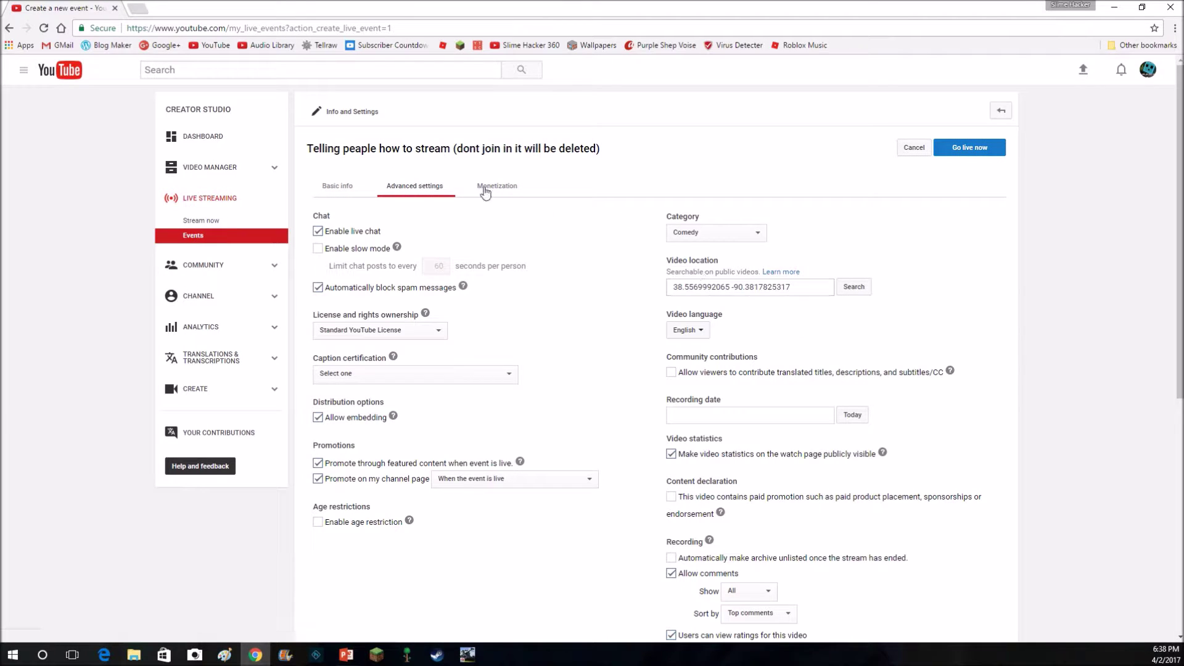
{"action": "left_click", "coordinate": [343, 185]}
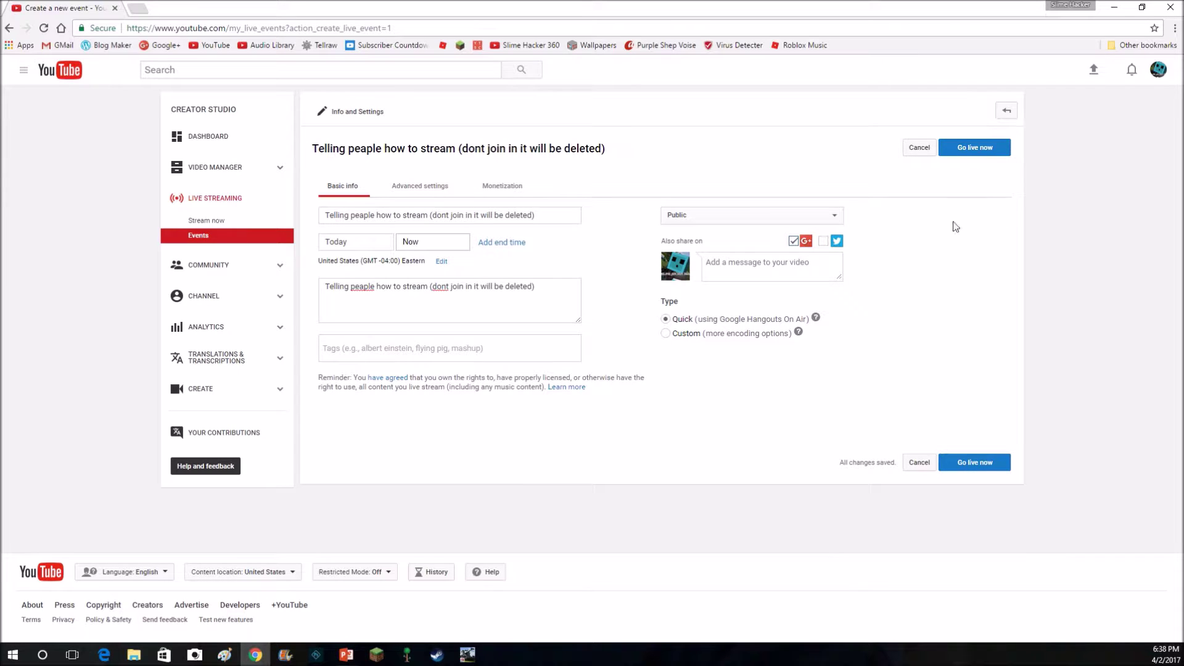
{"action": "left_click", "coordinate": [977, 150]}
{"action": "left_click", "coordinate": [965, 148]}
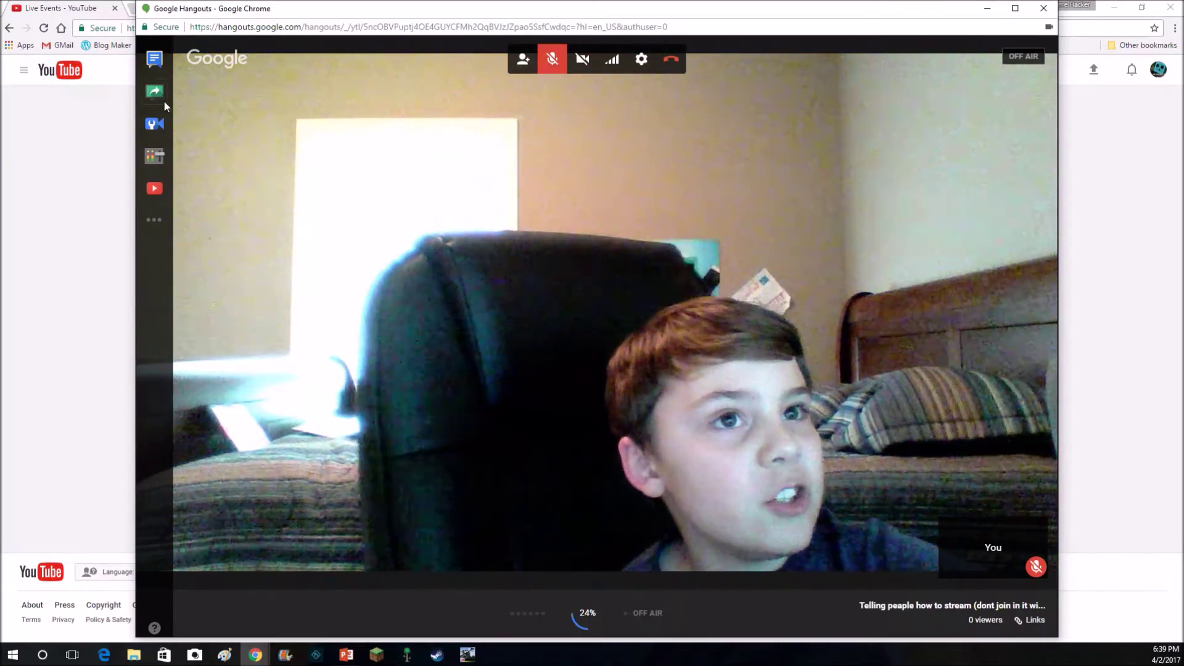
{"action": "left_click", "coordinate": [162, 98]}
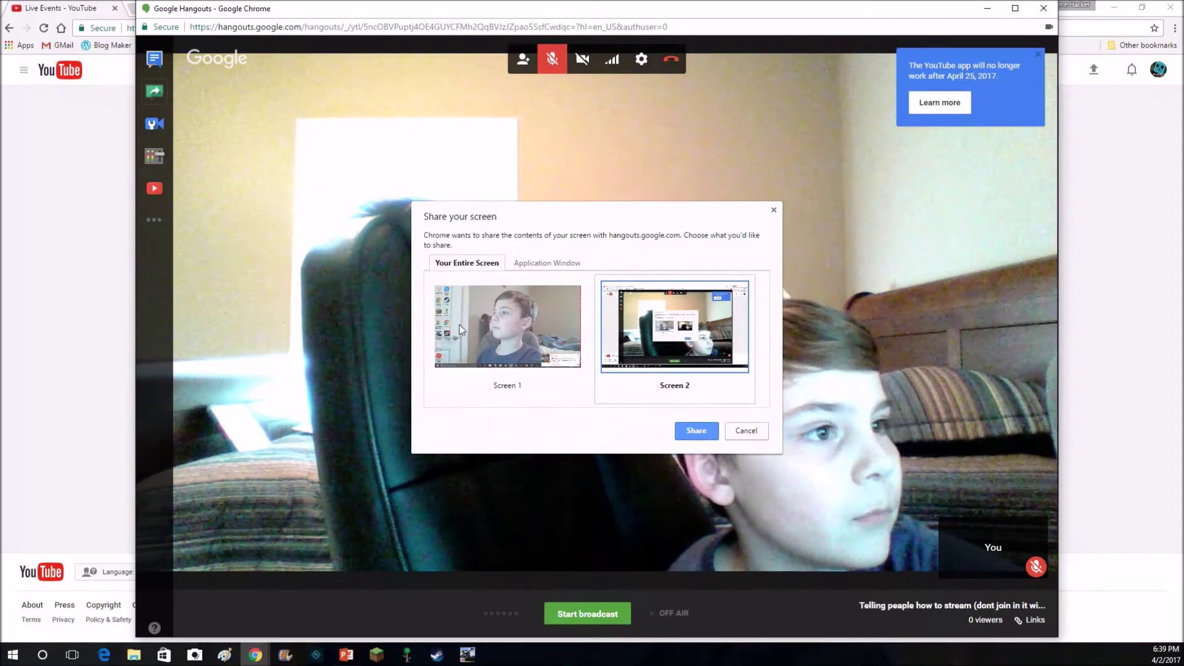
{"action": "left_click", "coordinate": [554, 263]}
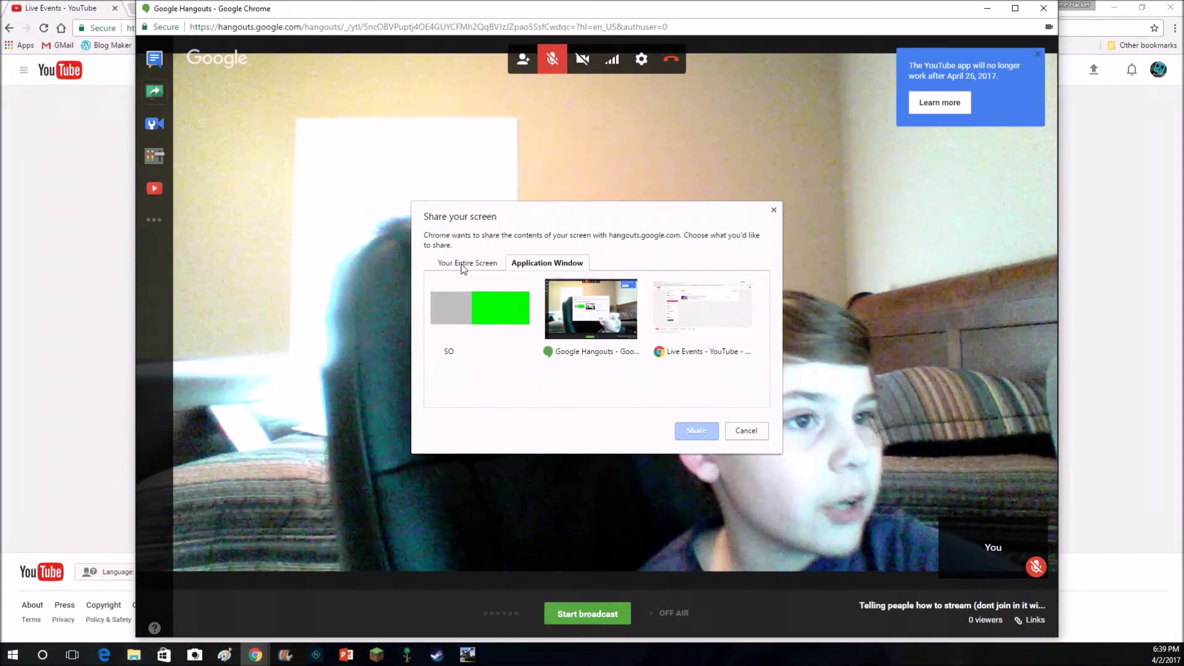
{"action": "left_click", "coordinate": [473, 348]}
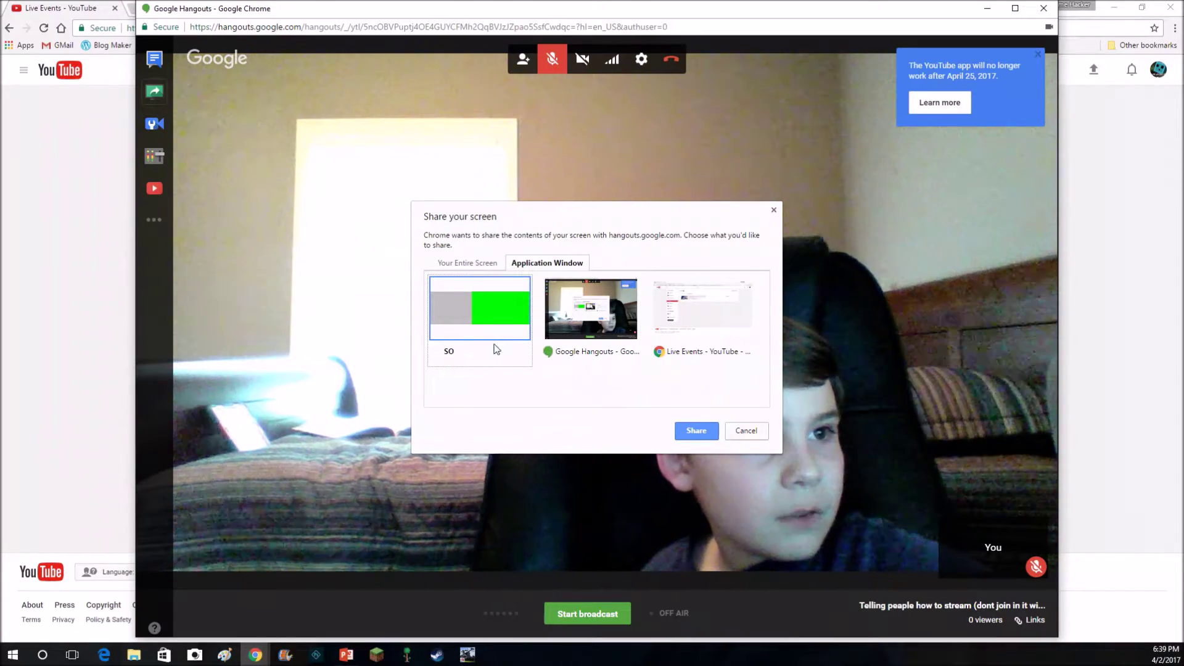
{"action": "left_click", "coordinate": [489, 266]}
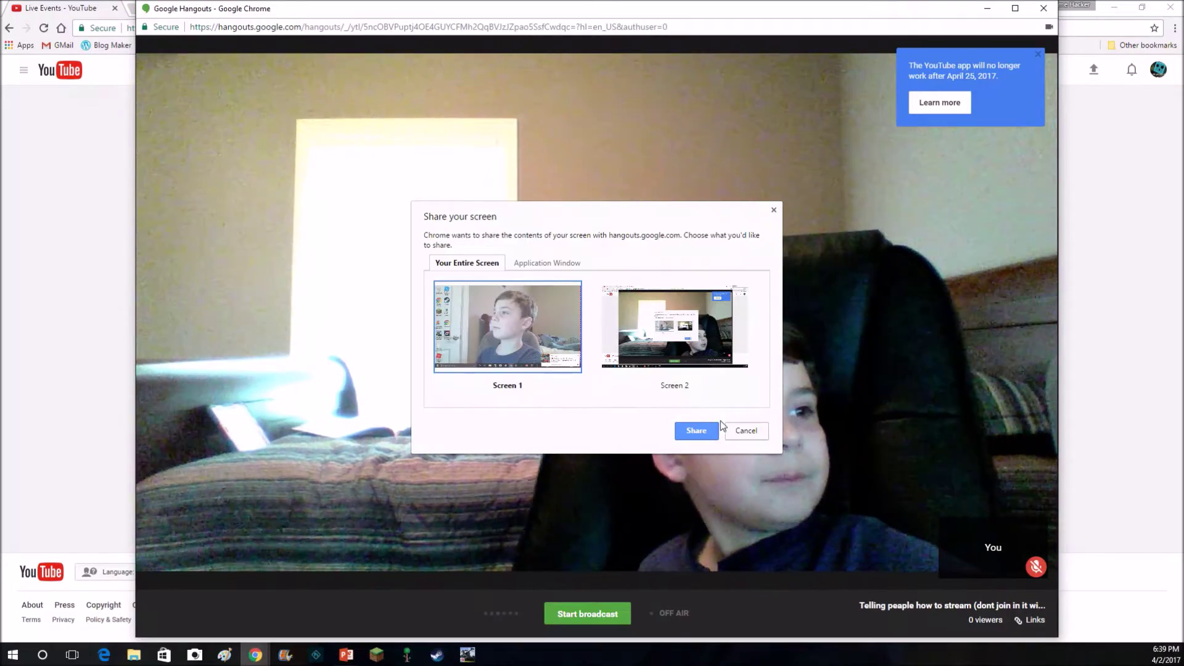
{"action": "left_click", "coordinate": [698, 430]}
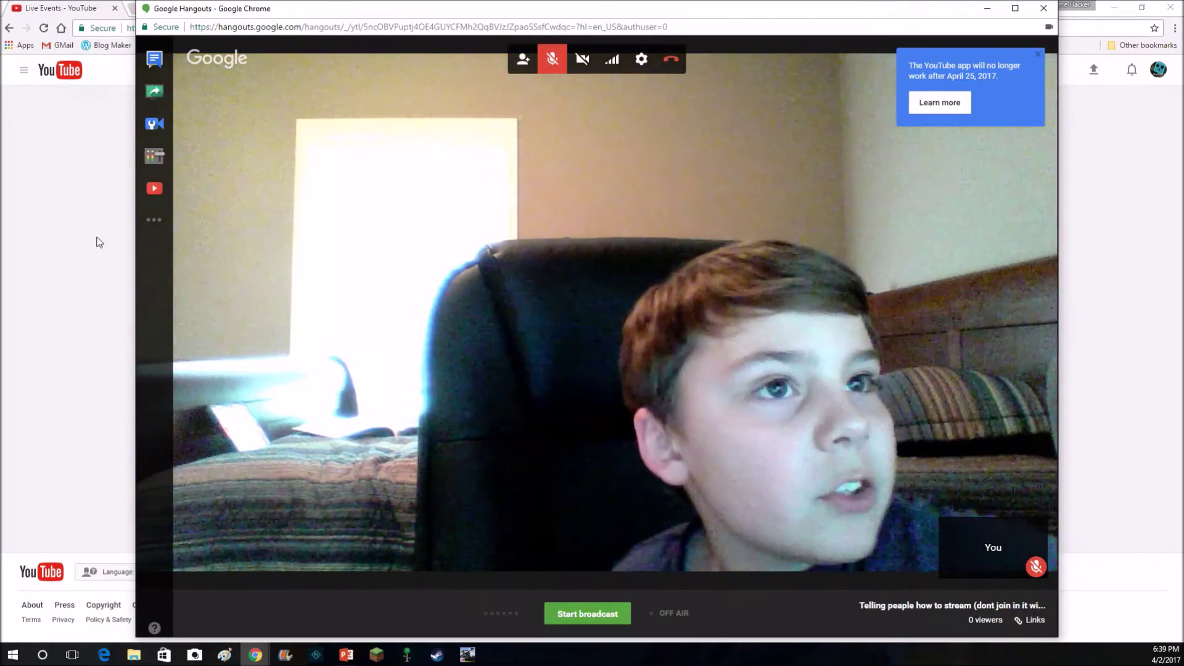
Step: Share the entire Screen 1 in the Hangout and unmute the microphone
{"action": "left_click", "coordinate": [155, 92]}
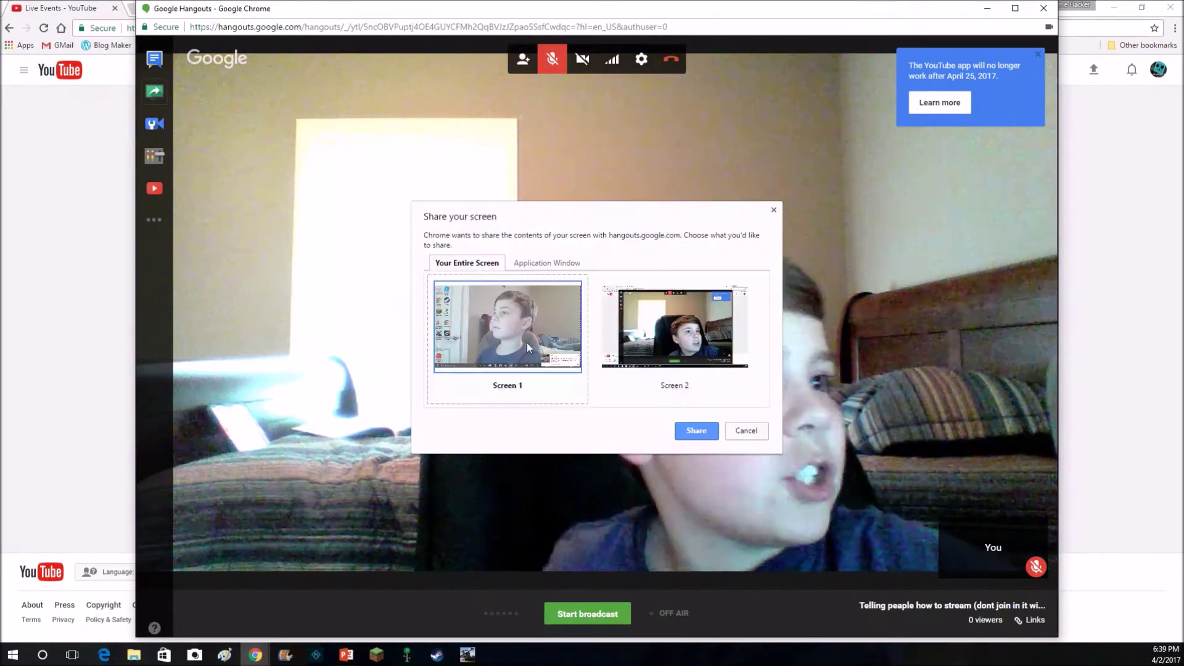
{"action": "key", "text": "Return"}
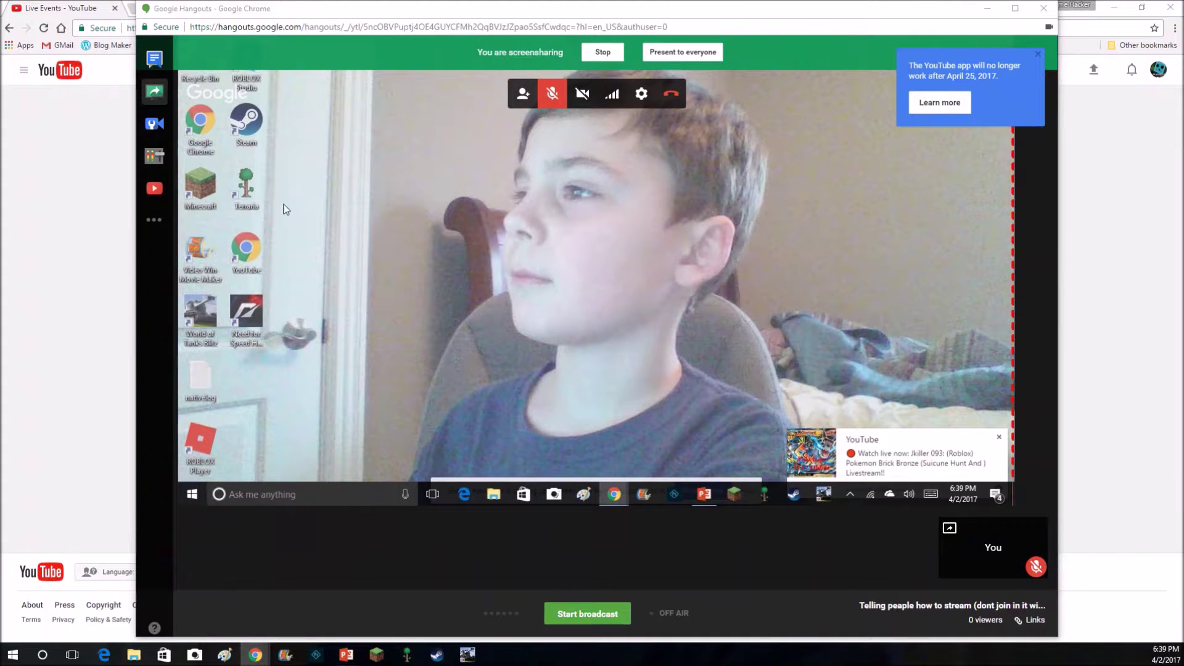
{"action": "left_click", "coordinate": [549, 103]}
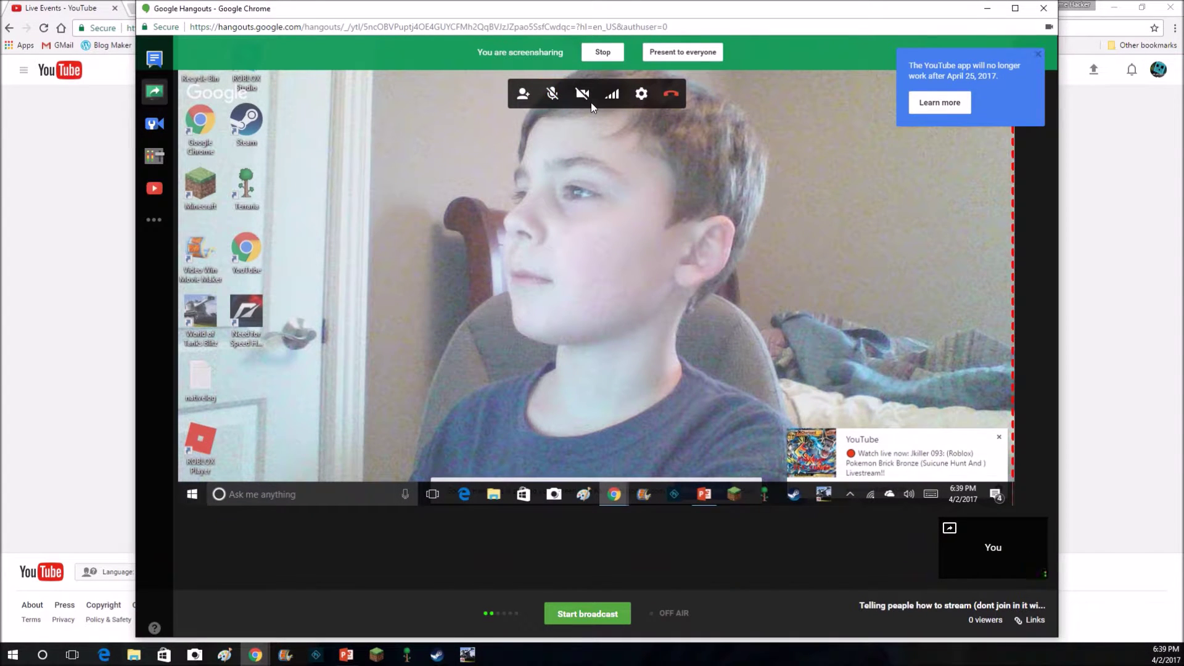
Step: Open and close the invite-people dialog twice without inviting anyone
{"action": "left_click", "coordinate": [521, 94]}
{"action": "left_click", "coordinate": [551, 400]}
{"action": "left_click", "coordinate": [523, 94]}
{"action": "left_click", "coordinate": [534, 404]}
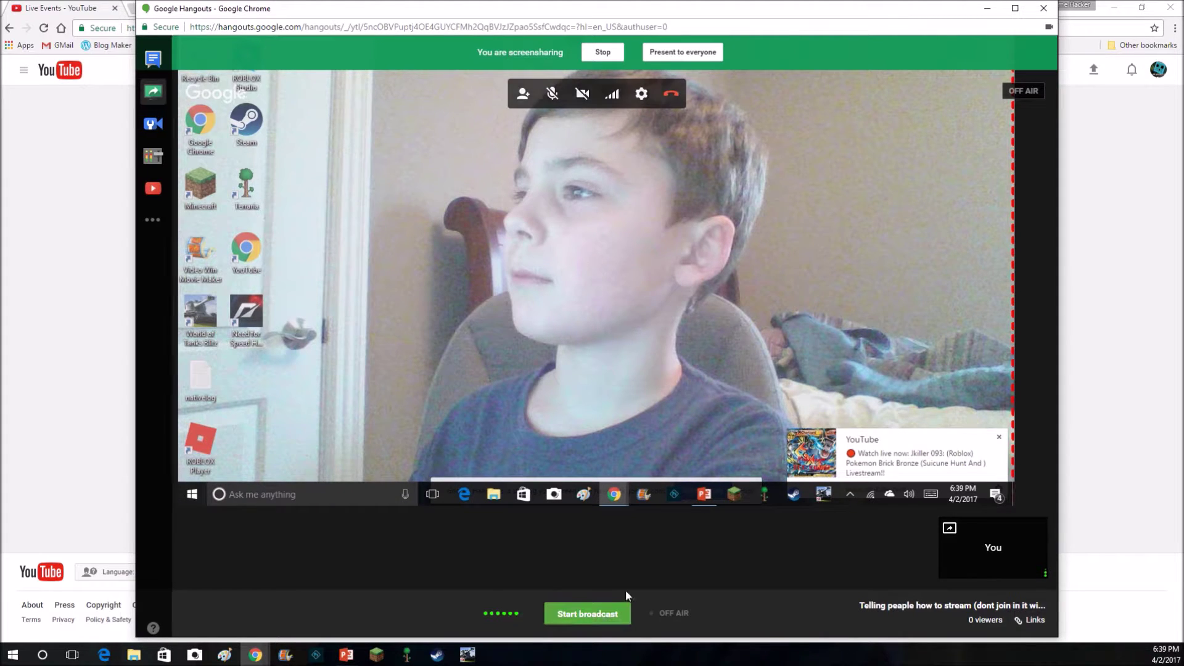
Step: Start the broadcast, confirm going live on YouTube, stop it, and return to Live Events
{"action": "left_click", "coordinate": [599, 606]}
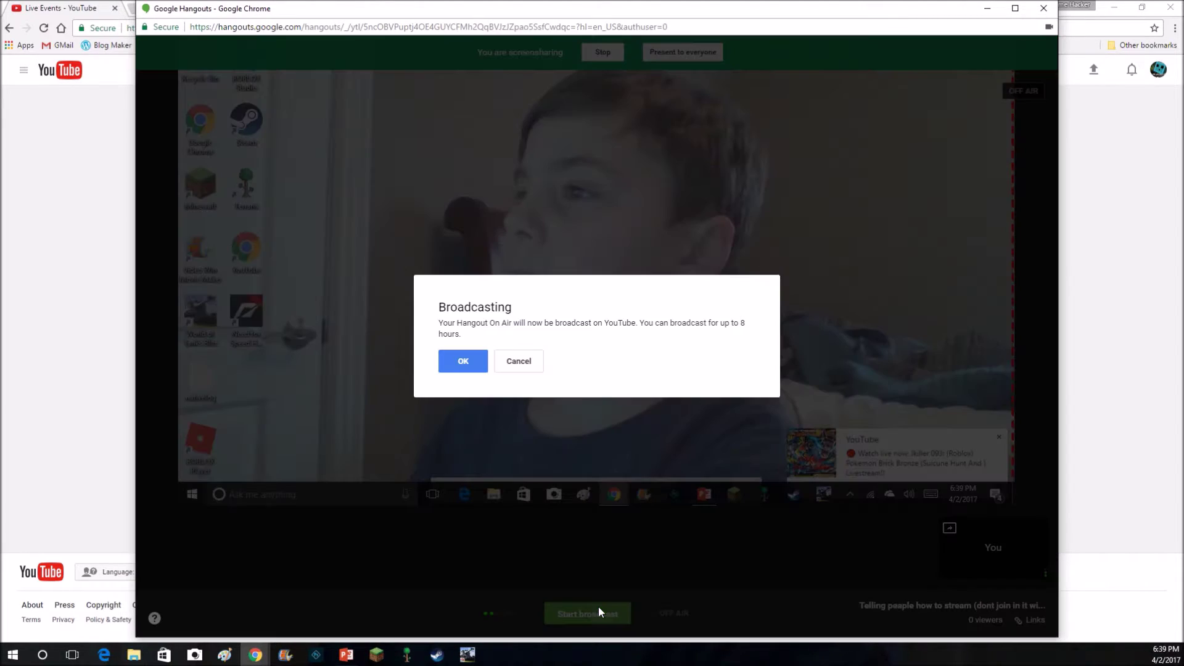
{"action": "left_click", "coordinate": [463, 362]}
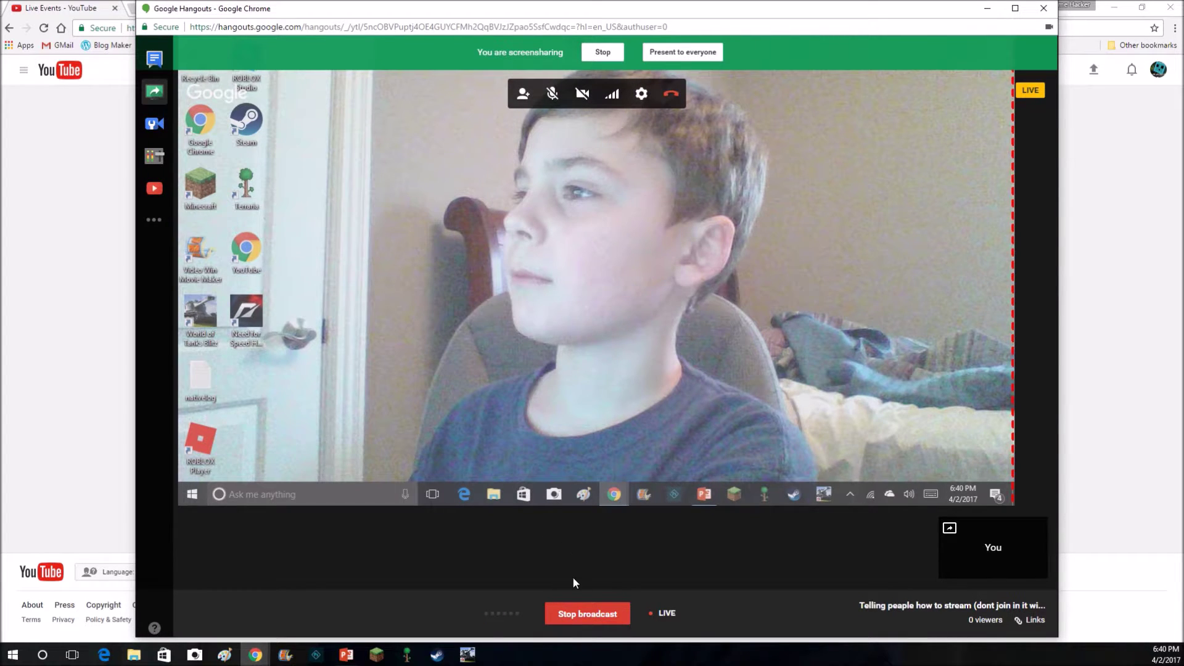
{"action": "left_click", "coordinate": [605, 613]}
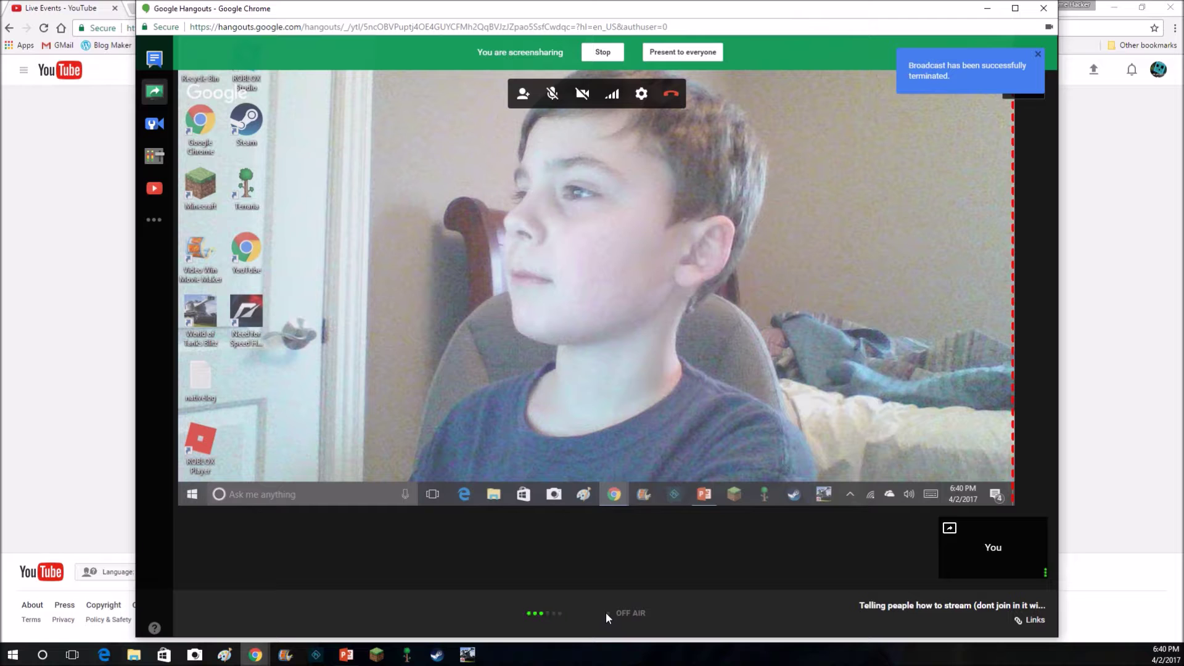
{"action": "left_click", "coordinate": [1082, 279]}
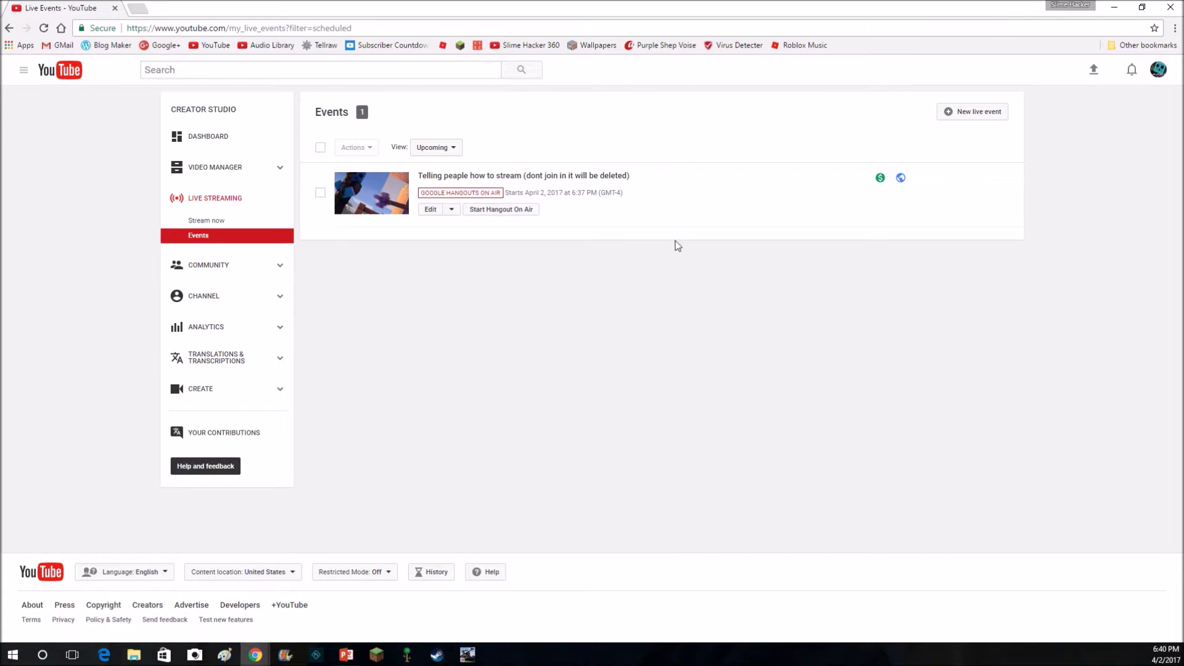
Step: Open the event's edit page and look through its Translations and Advanced settings tabs
{"action": "left_click", "coordinate": [451, 210]}
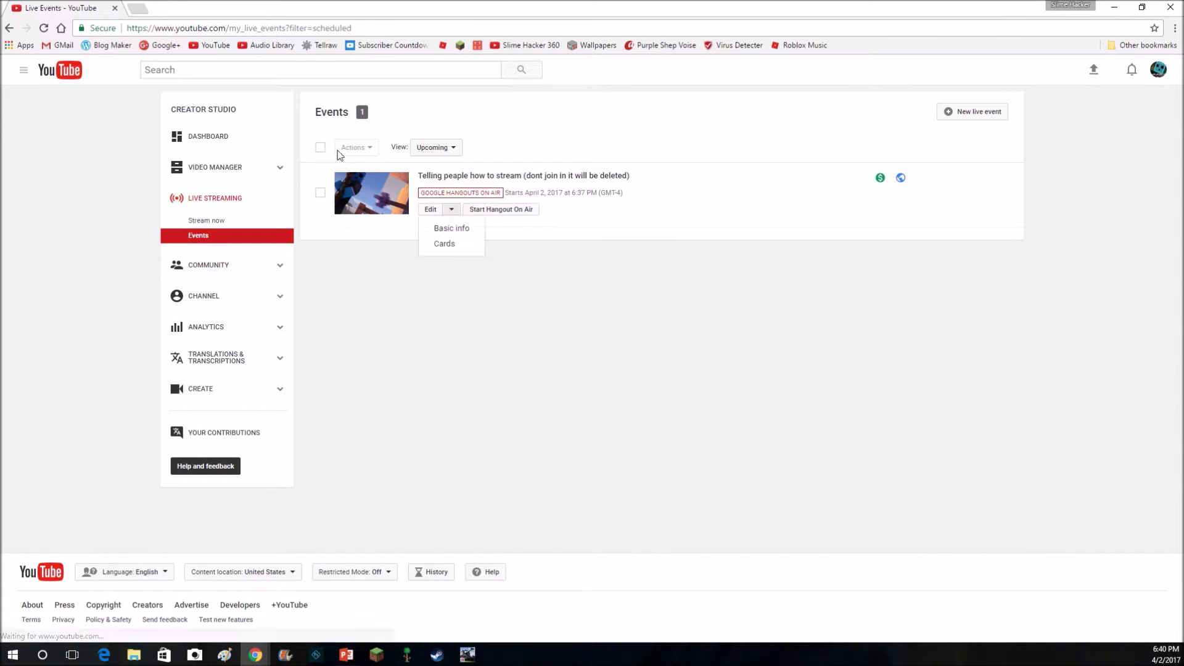
{"action": "left_click", "coordinate": [430, 210]}
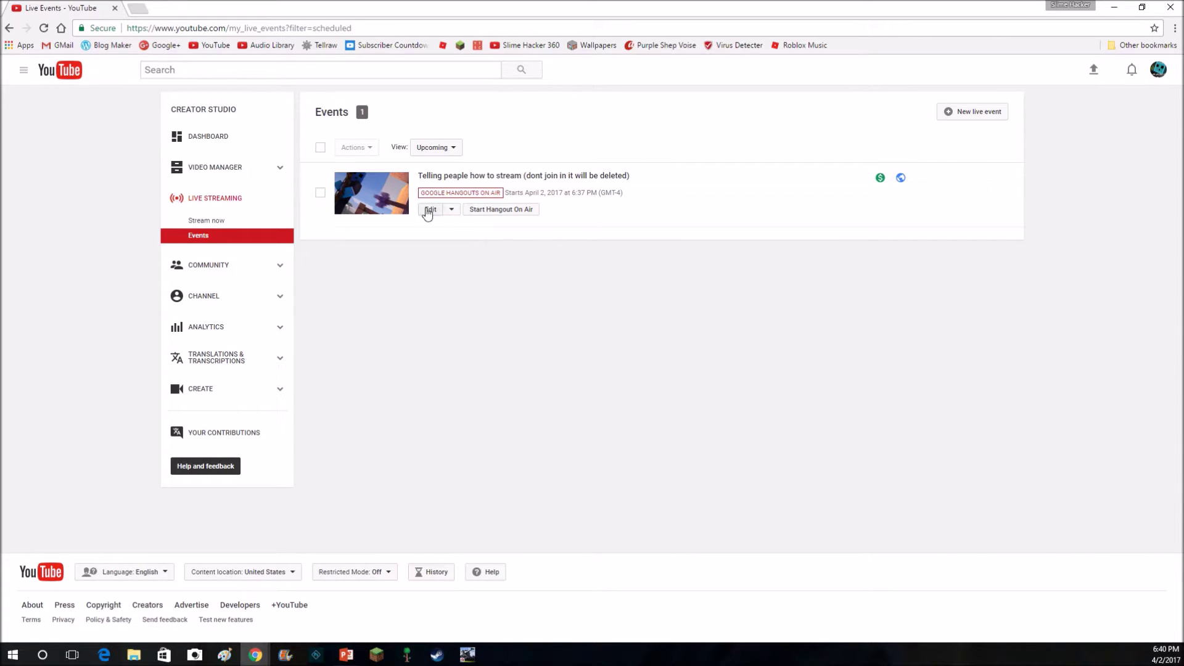
{"action": "left_click", "coordinate": [435, 213]}
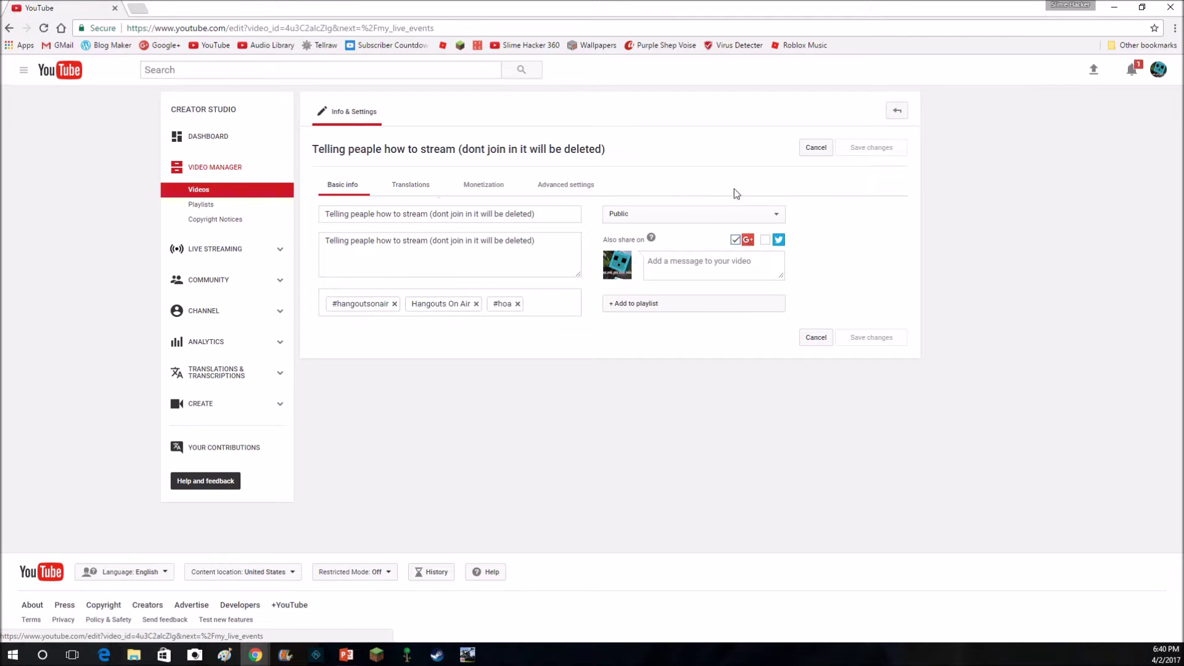
{"action": "left_click", "coordinate": [411, 185]}
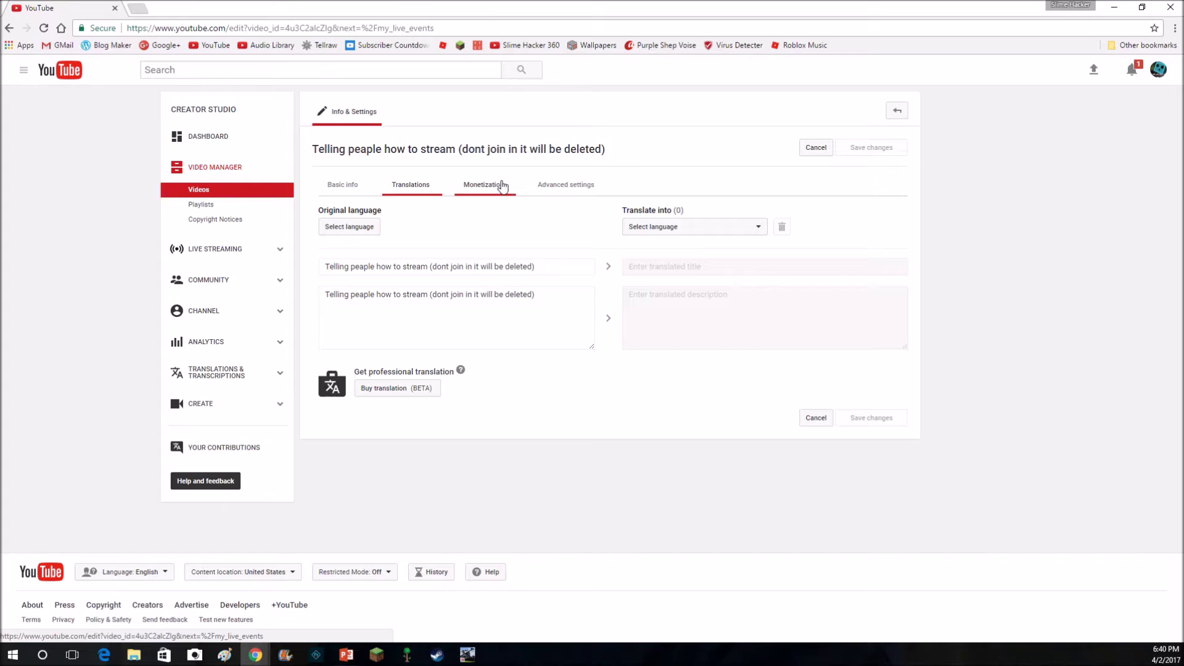
{"action": "left_click", "coordinate": [565, 185]}
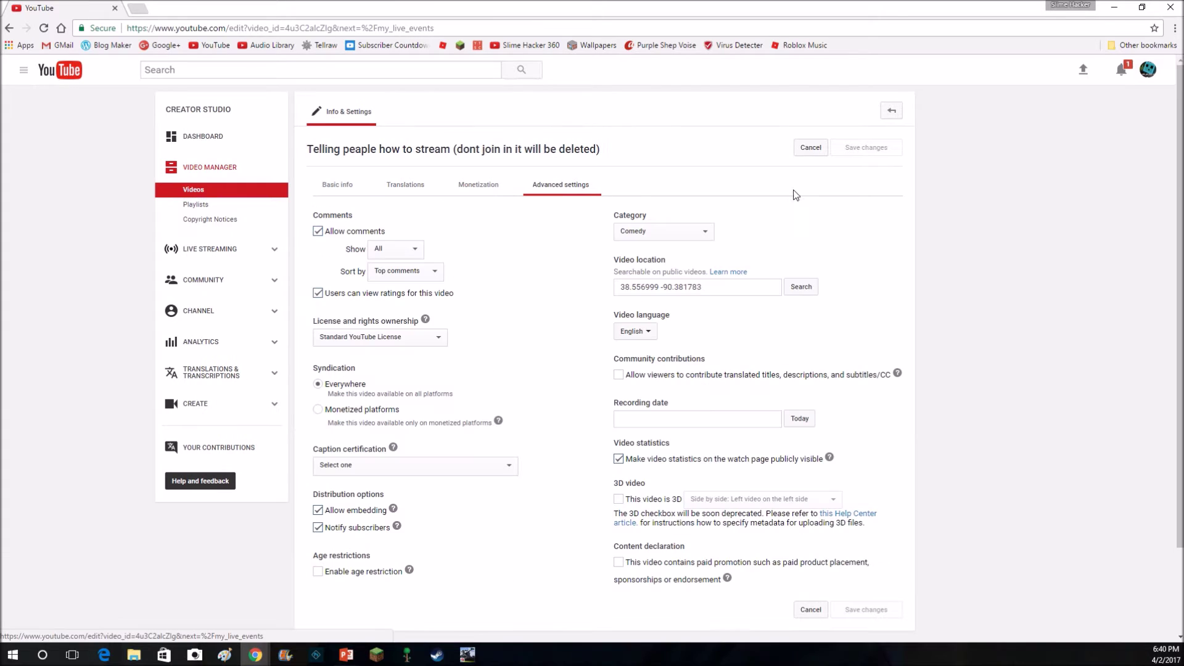
Step: Go to the Creator Studio dashboard and open the newest video's edit page
{"action": "left_click", "coordinate": [1148, 69]}
{"action": "left_click", "coordinate": [1121, 69]}
{"action": "left_click", "coordinate": [1122, 69]}
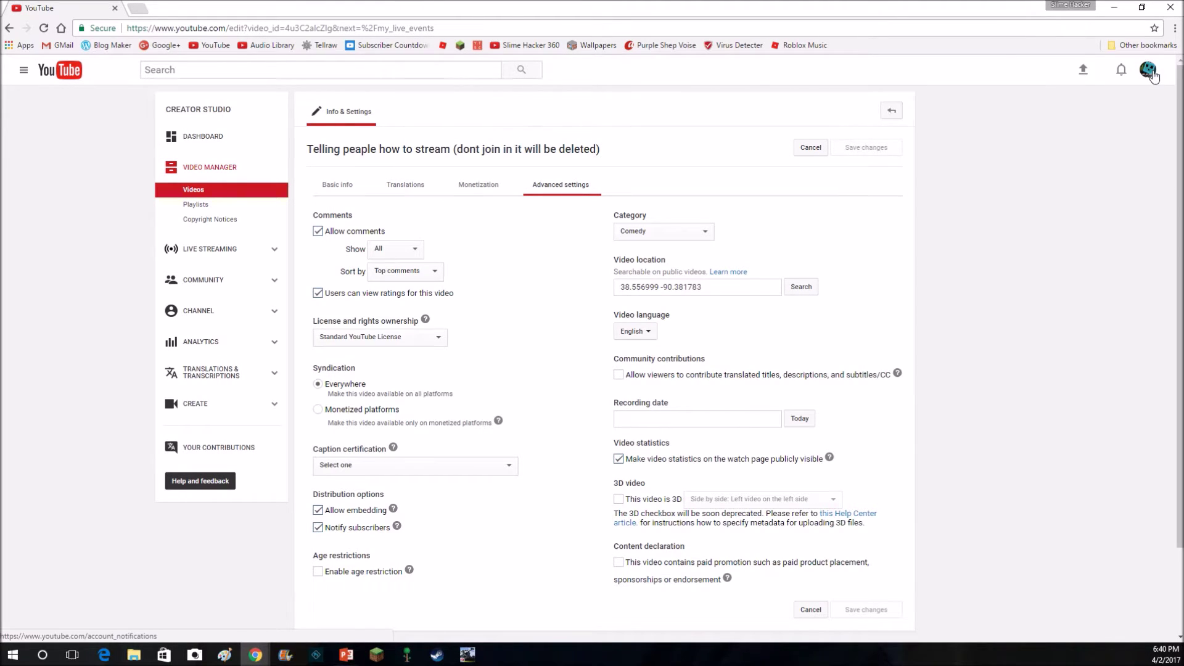
{"action": "left_click", "coordinate": [1148, 70]}
{"action": "left_click", "coordinate": [1099, 149]}
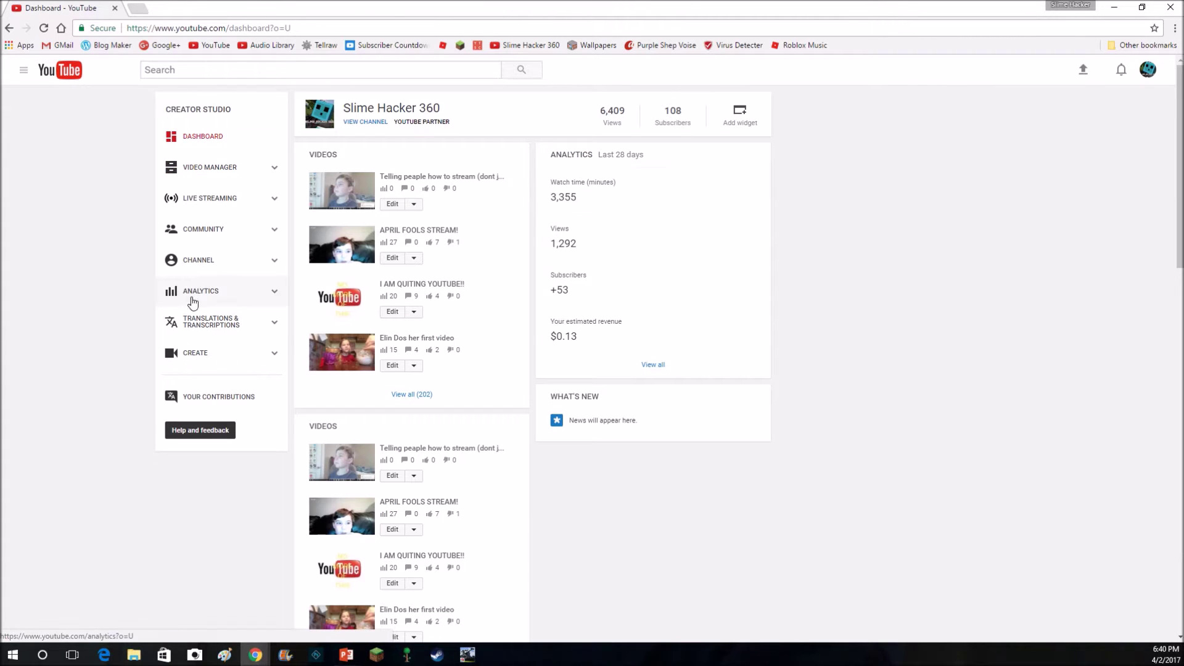
{"action": "left_click", "coordinate": [413, 205]}
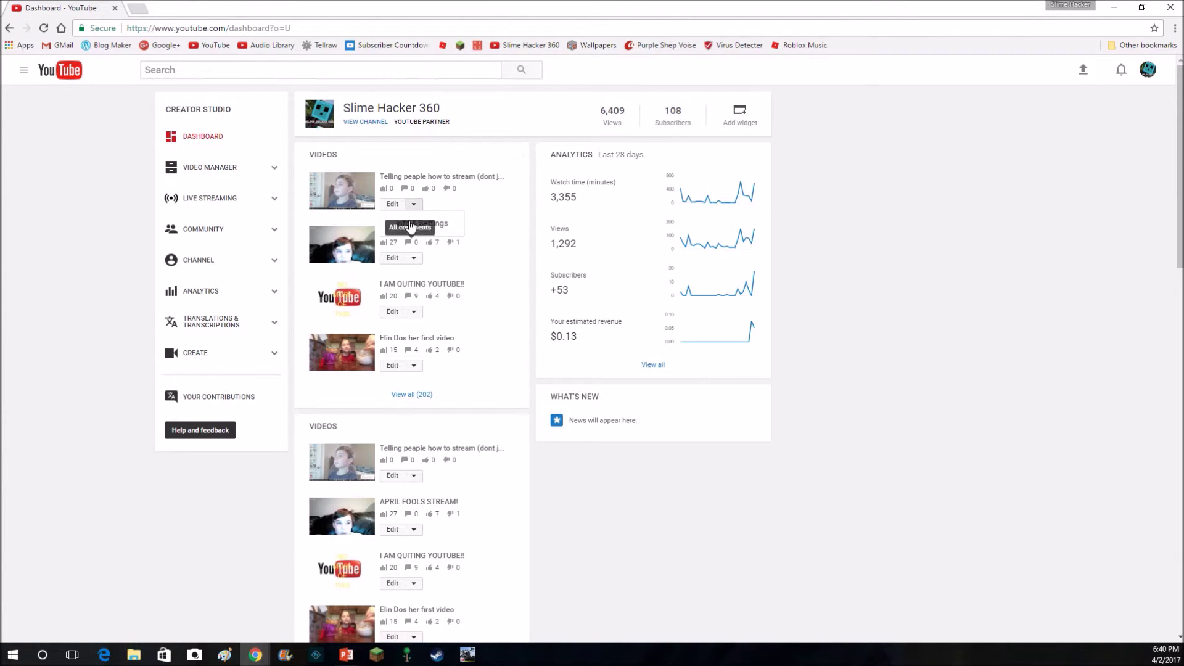
{"action": "left_click", "coordinate": [400, 203]}
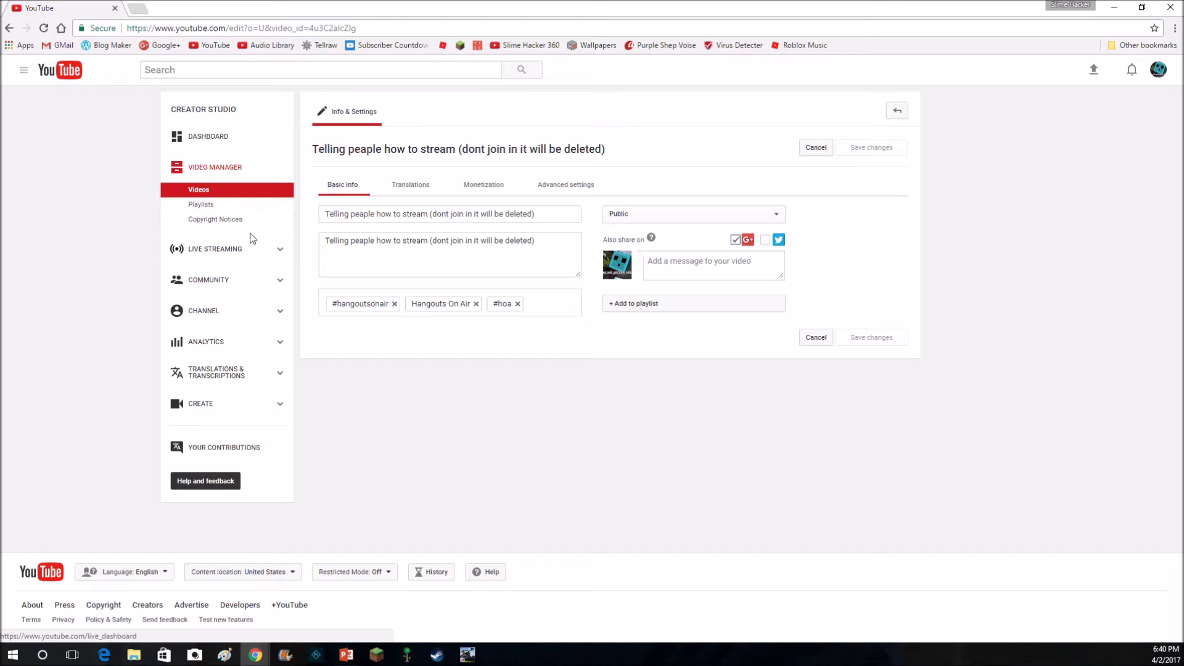
Step: Delete the top video in Video Manager > Videos, confirm, and dismiss the deletion notice
{"action": "left_click", "coordinate": [233, 194]}
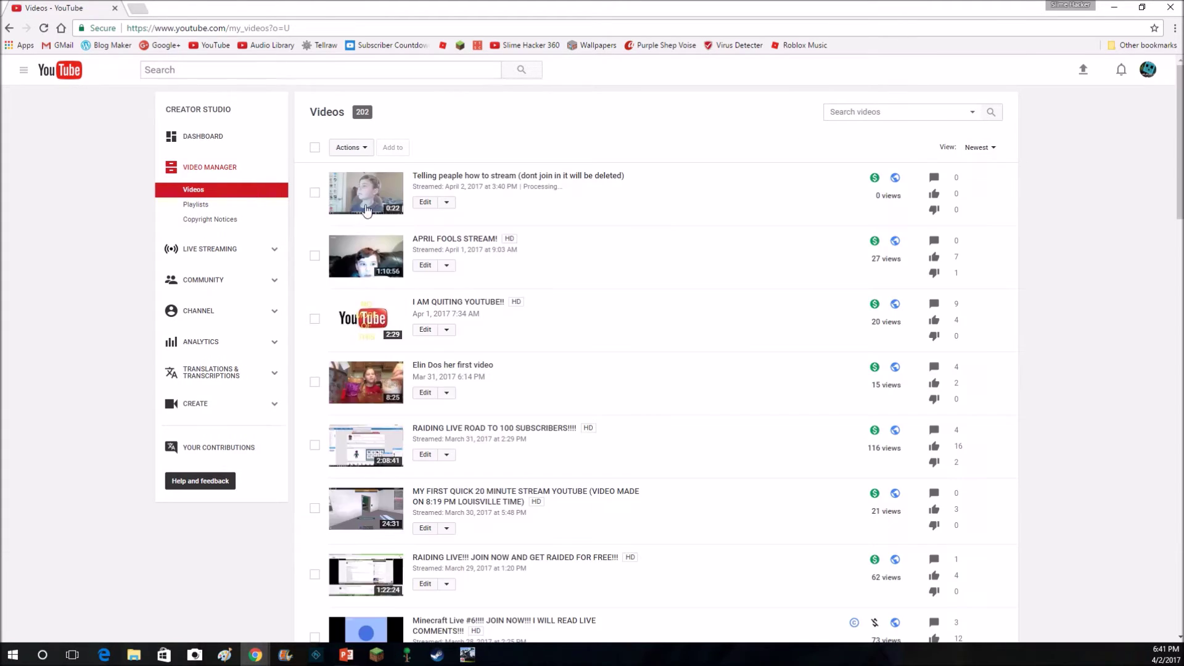
{"action": "left_click", "coordinate": [447, 203]}
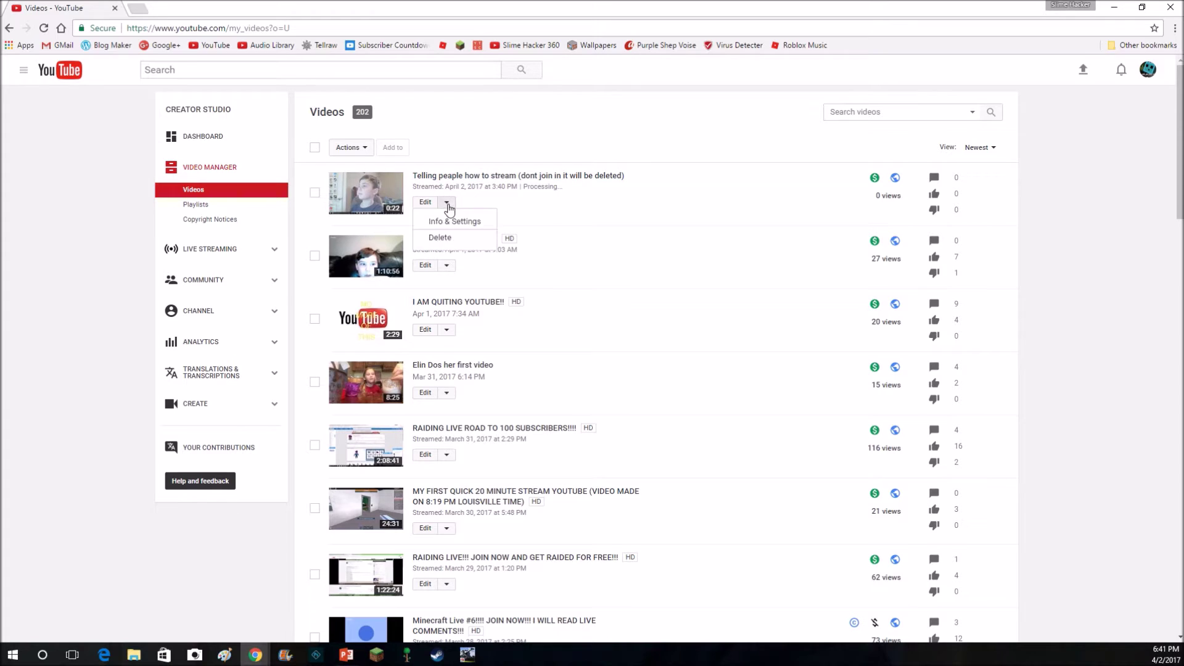
{"action": "left_click", "coordinate": [448, 238]}
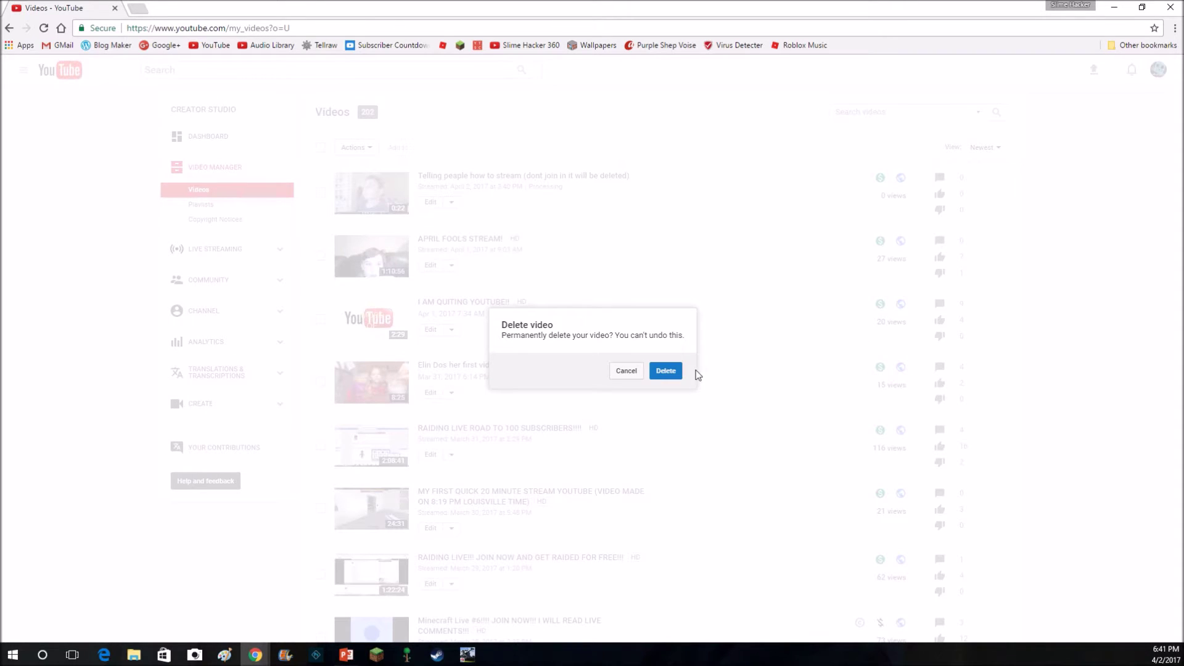
{"action": "left_click", "coordinate": [667, 371]}
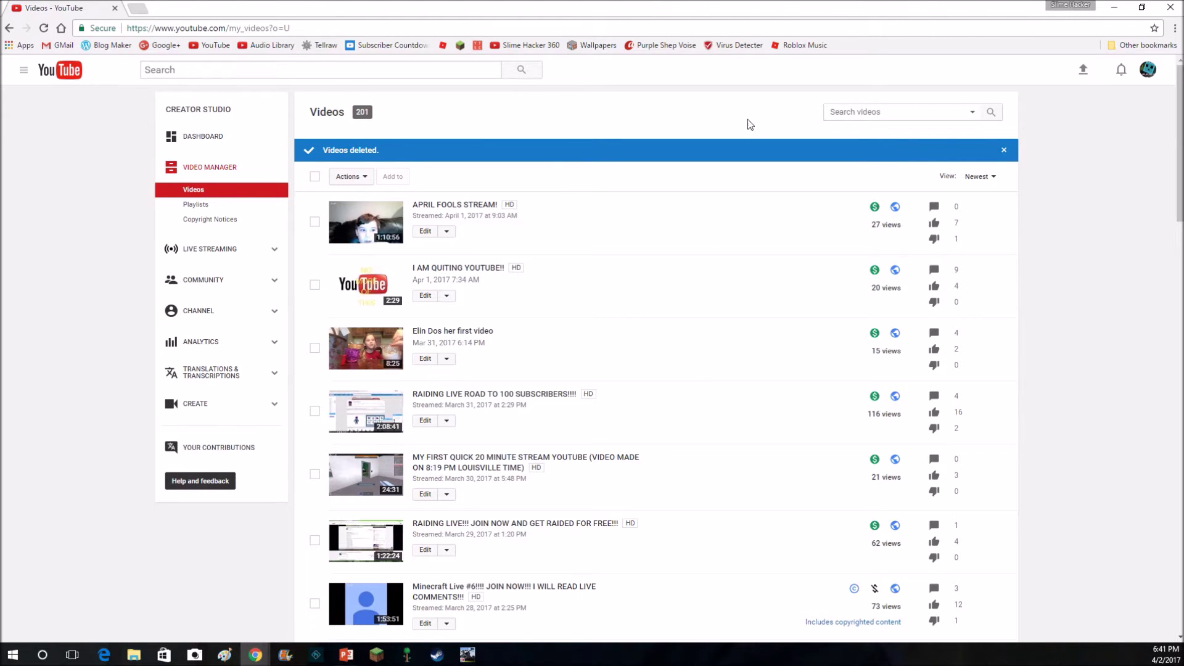
{"action": "left_click", "coordinate": [1004, 150]}
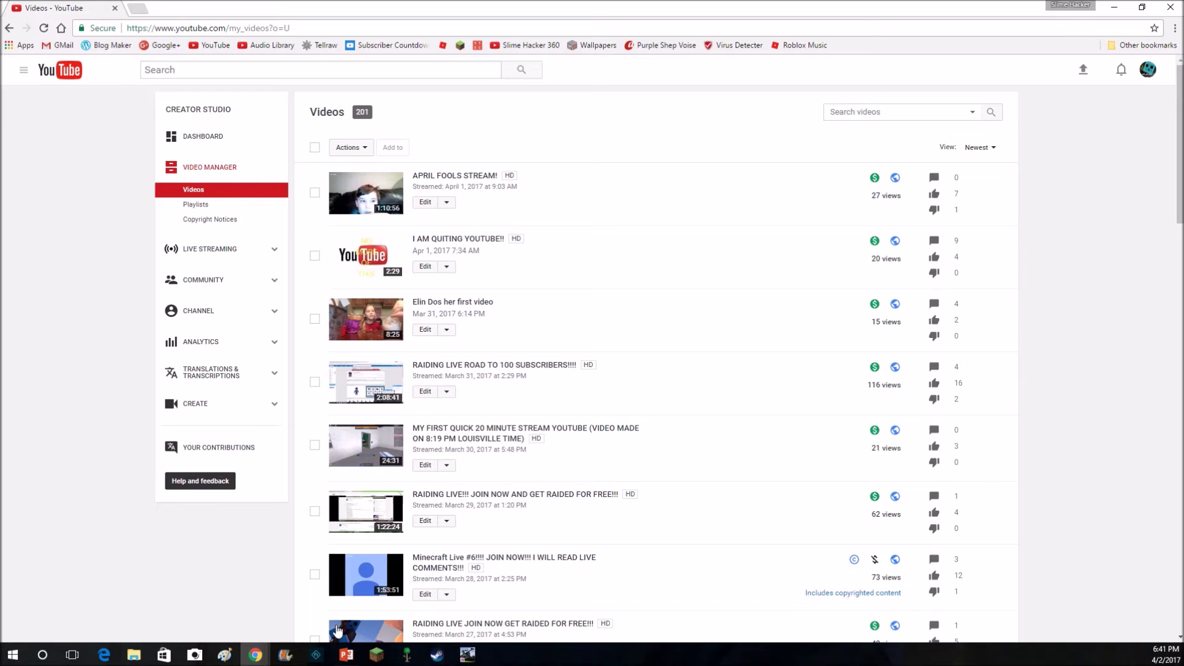
Step: Launch the Windows Camera app from its taskbar icon
{"action": "left_click", "coordinate": [195, 655]}
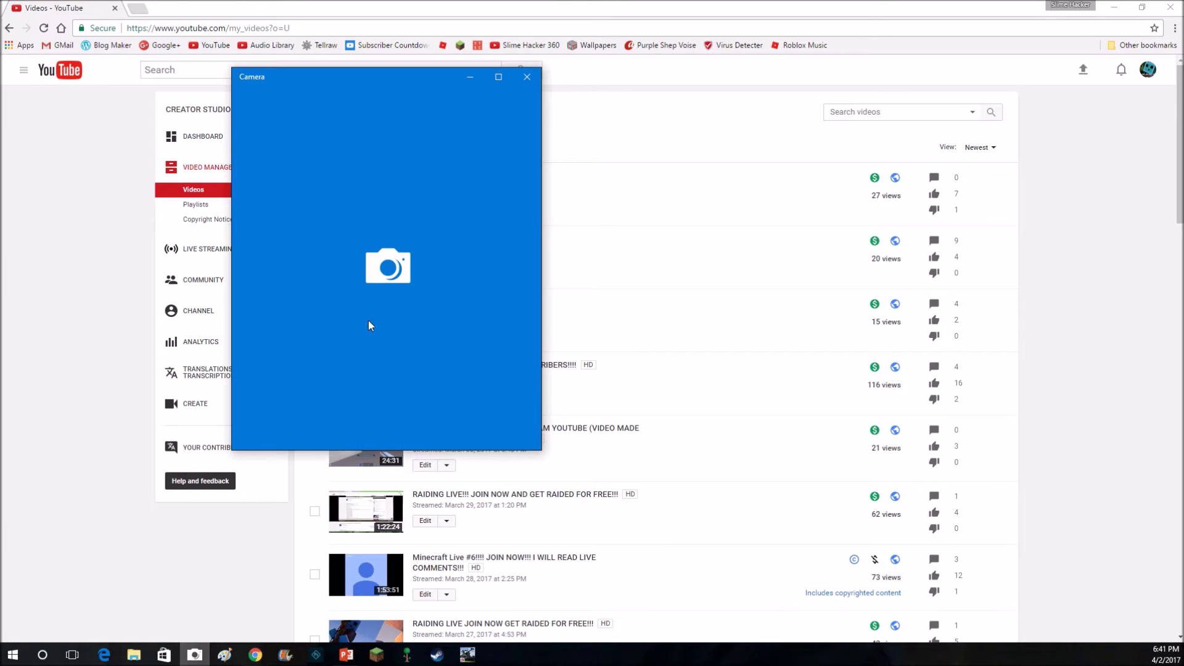